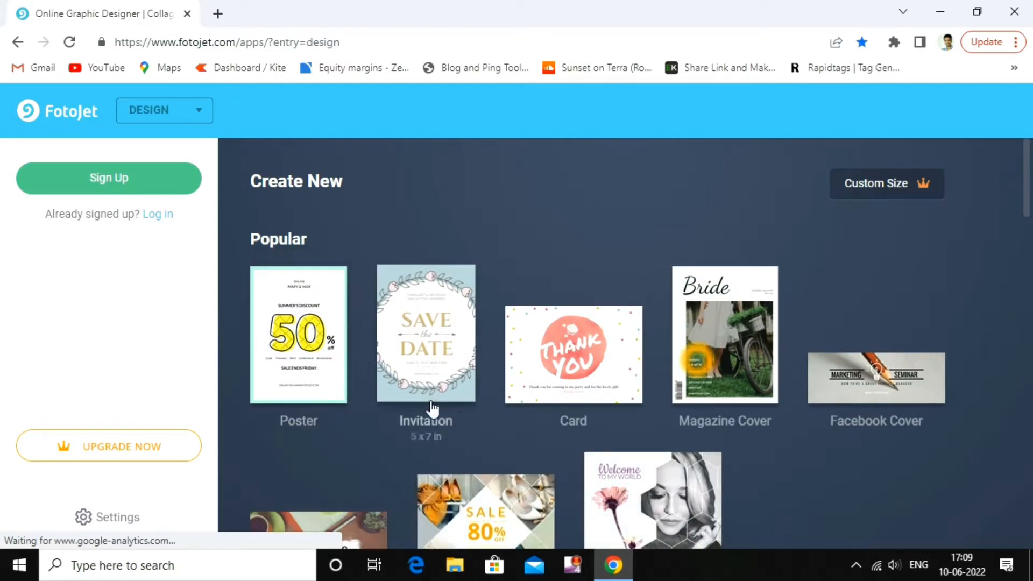
Scroll to the Social Media Header section and start a YouTube Thumbnail (1280 x 720 px) design
scroll(807, 414, "down", 2)
scroll(816, 412, "down", 4)
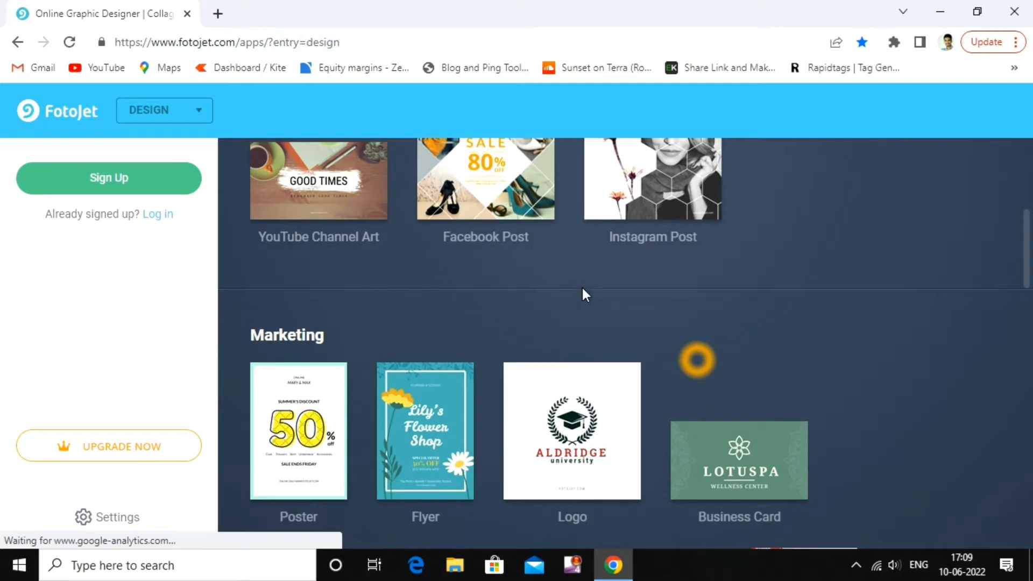
scroll(598, 449, "down", 6)
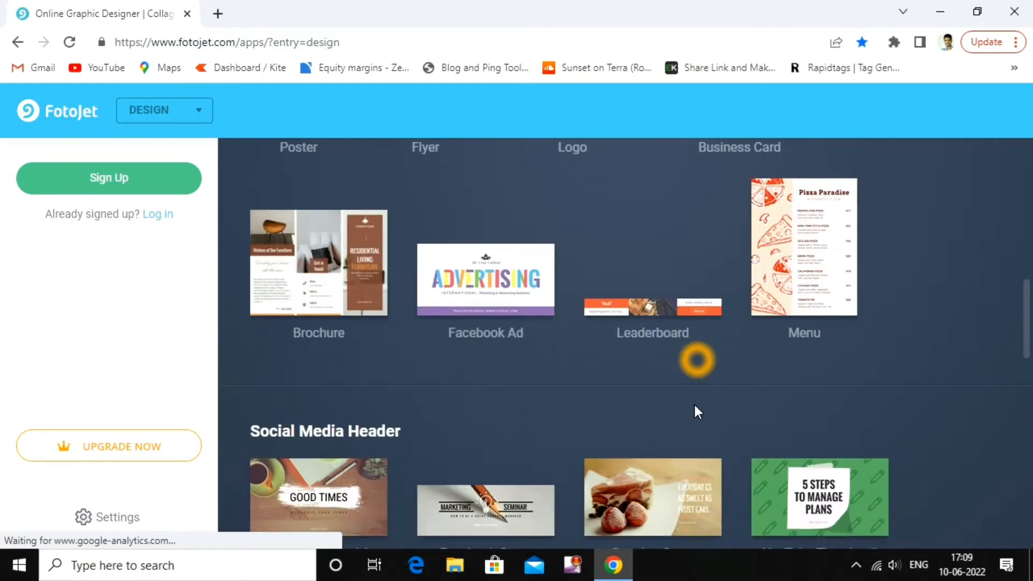
scroll(567, 398, "down", 6)
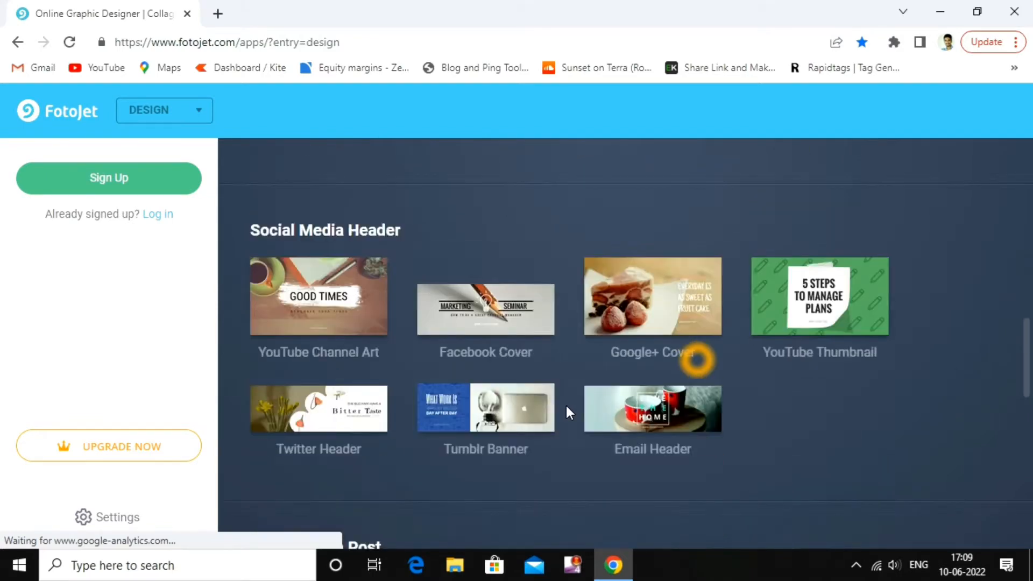
scroll(785, 336, "up", 8)
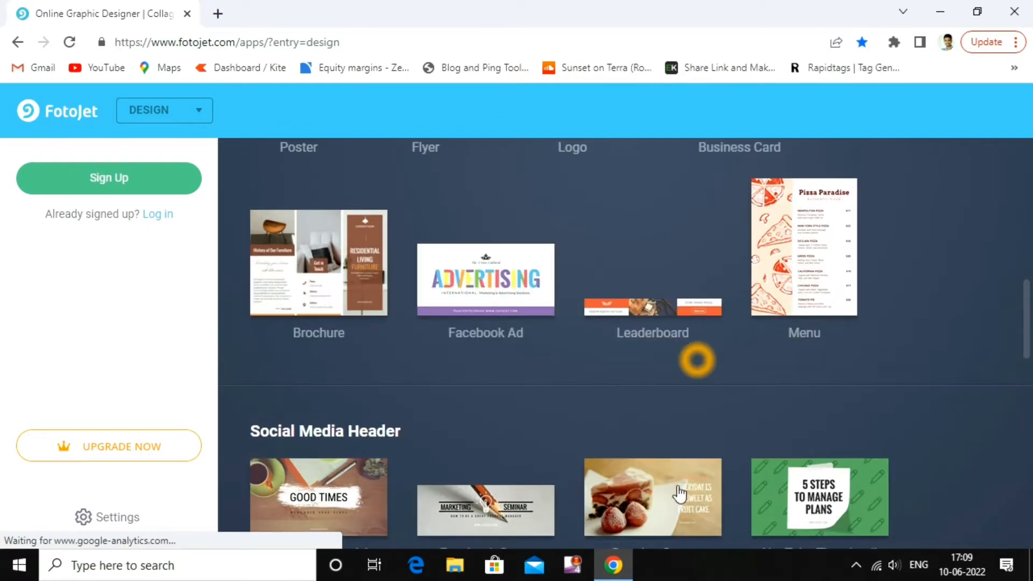
scroll(843, 420, "down", 6)
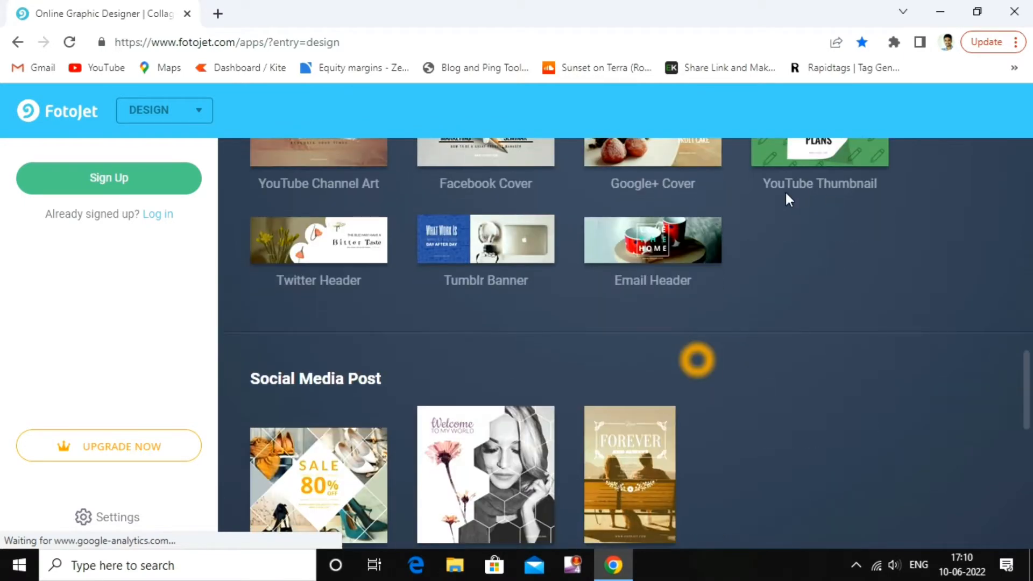
left_click(837, 157)
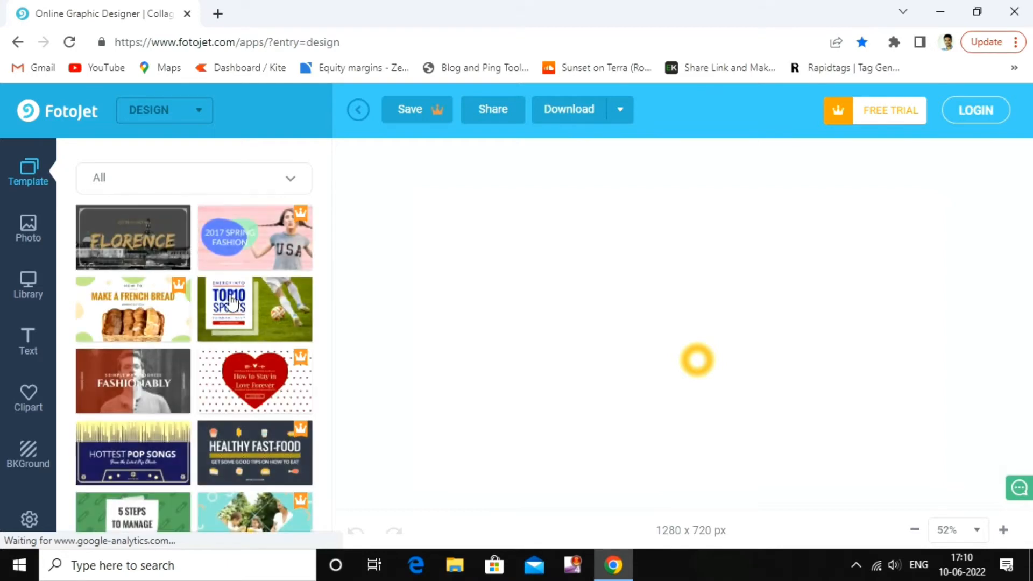
Browse the template list and the stock photo categories, then view the uploaded photo Library
scroll(224, 290, "down", 2)
scroll(224, 291, "down", 1)
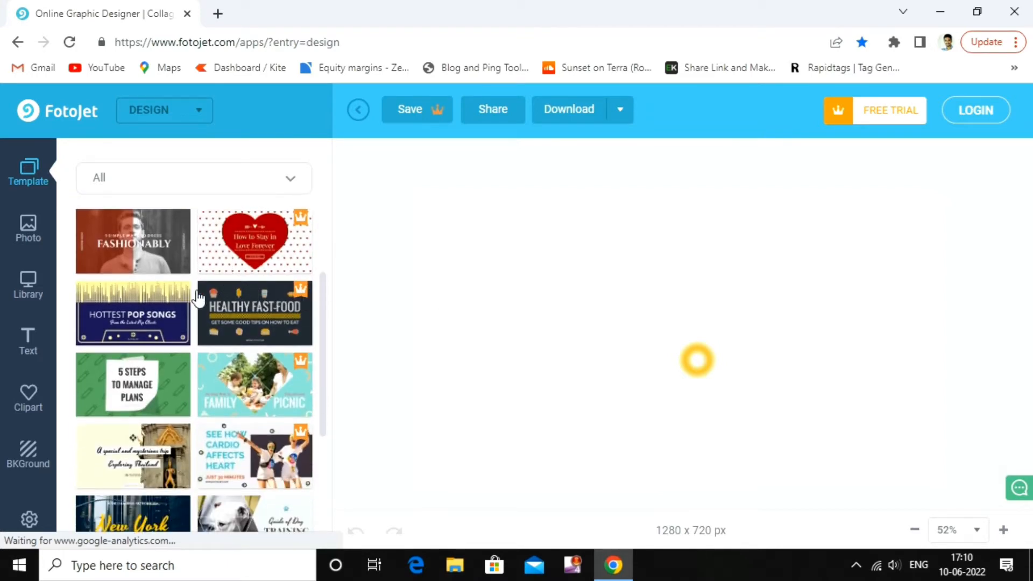
left_click(27, 232)
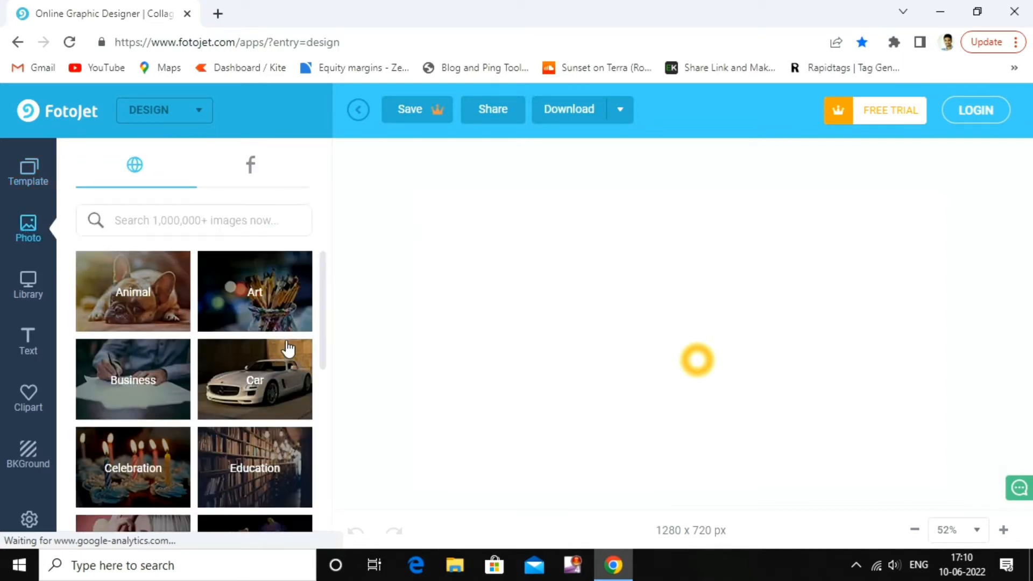
scroll(288, 347, "down", 4)
scroll(279, 348, "down", 1)
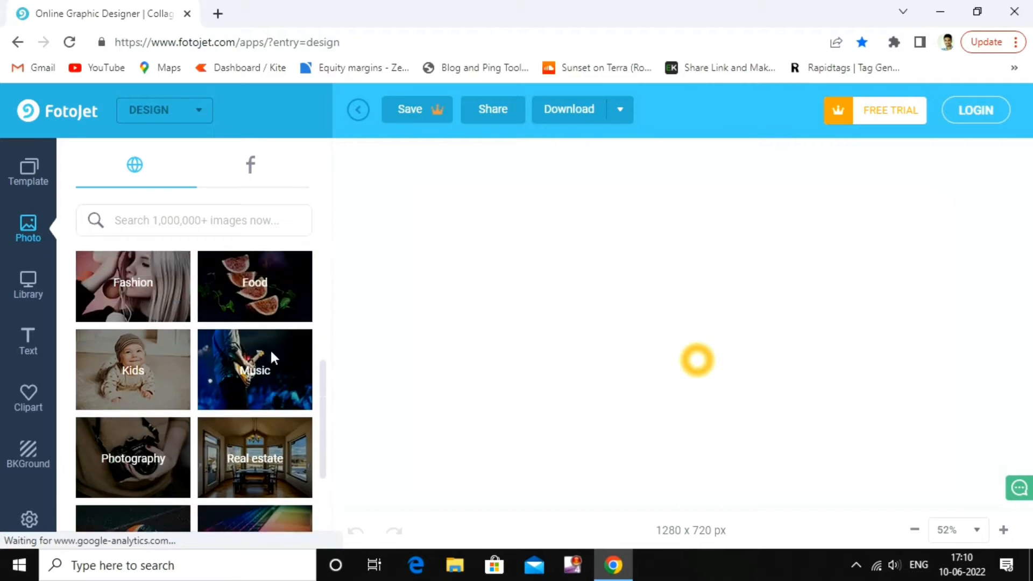
scroll(271, 349, "up", 1)
left_click(25, 285)
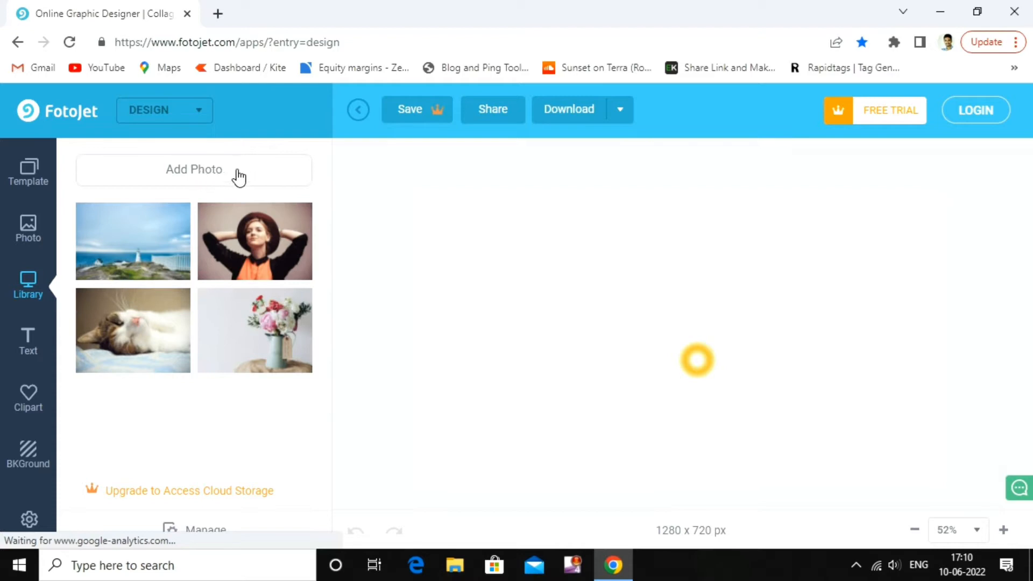
Scroll through the available text styles
left_click(27, 343)
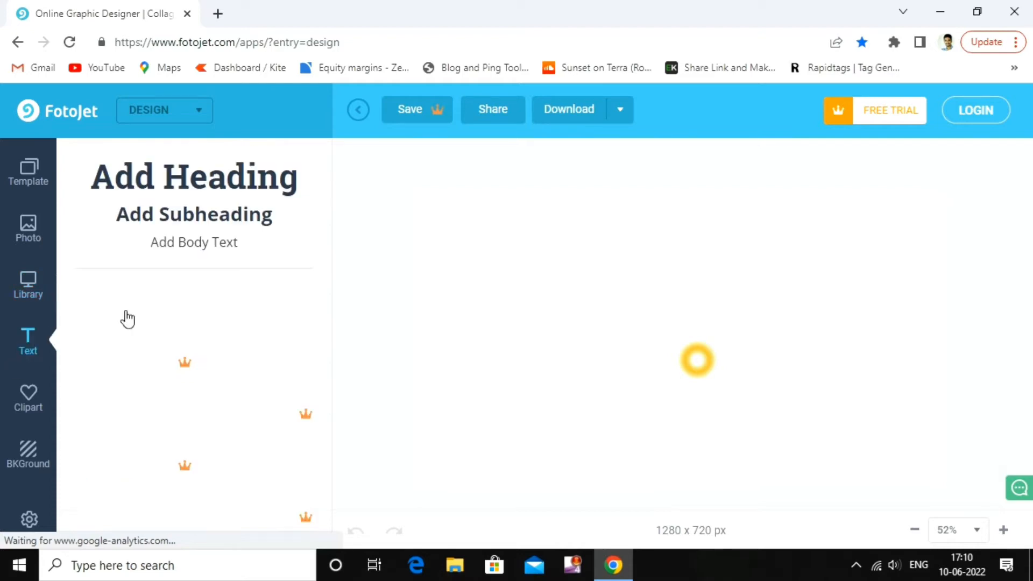
scroll(275, 351, "down", 3)
scroll(204, 360, "down", 4)
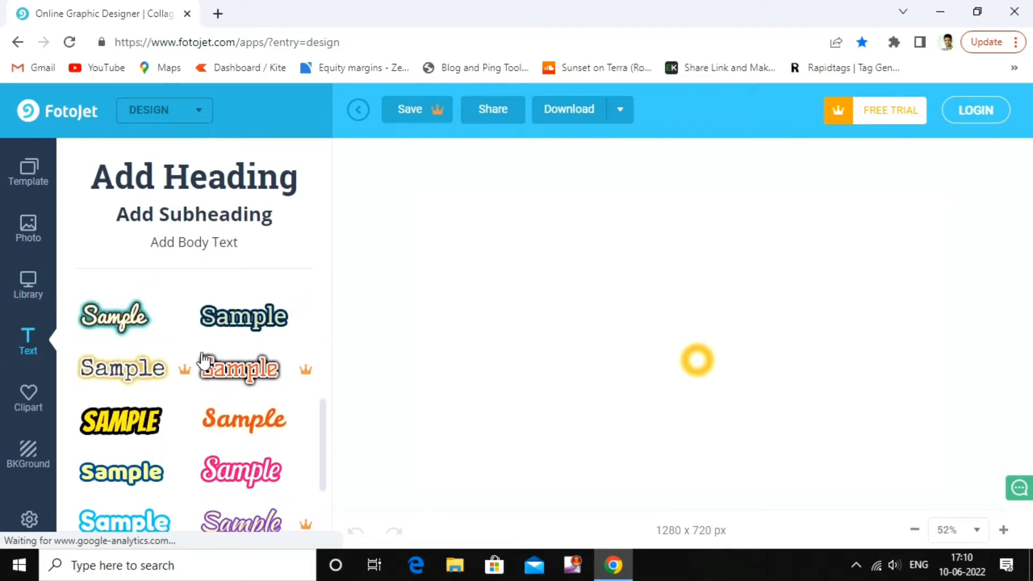
scroll(205, 363, "down", 2)
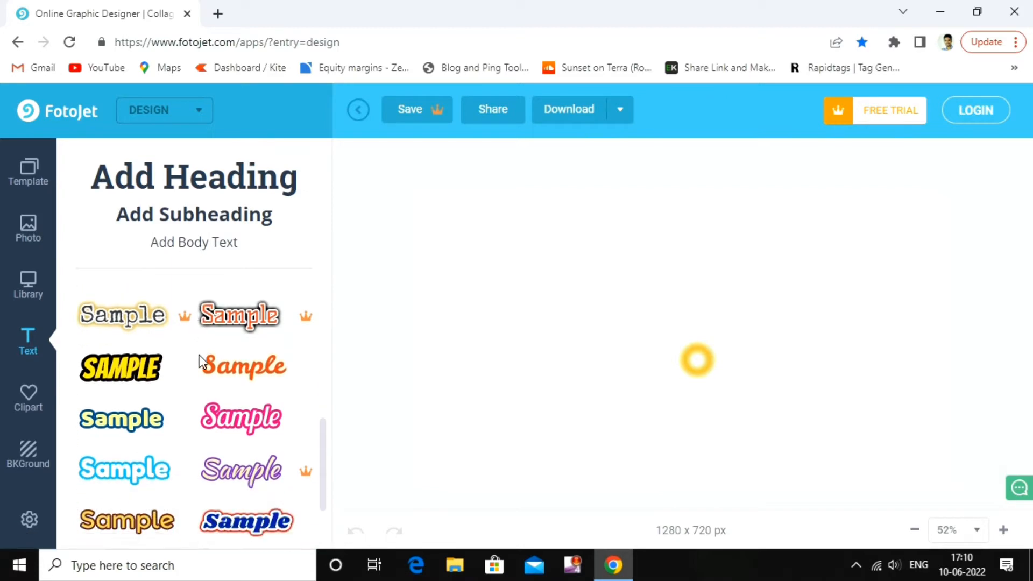
scroll(219, 379, "up", 4)
scroll(220, 380, "up", 2)
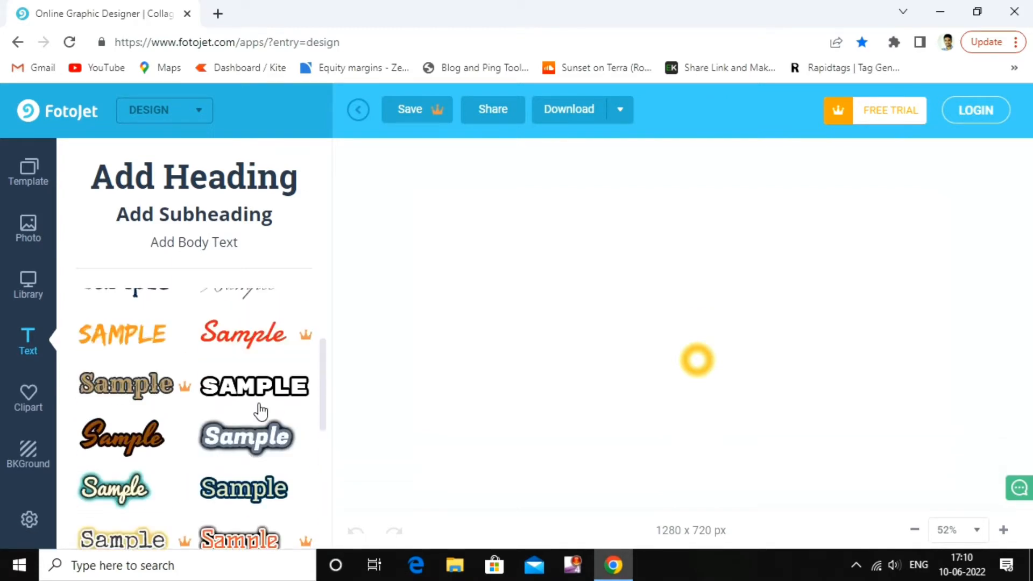
Scroll through the clipart categories
left_click(38, 408)
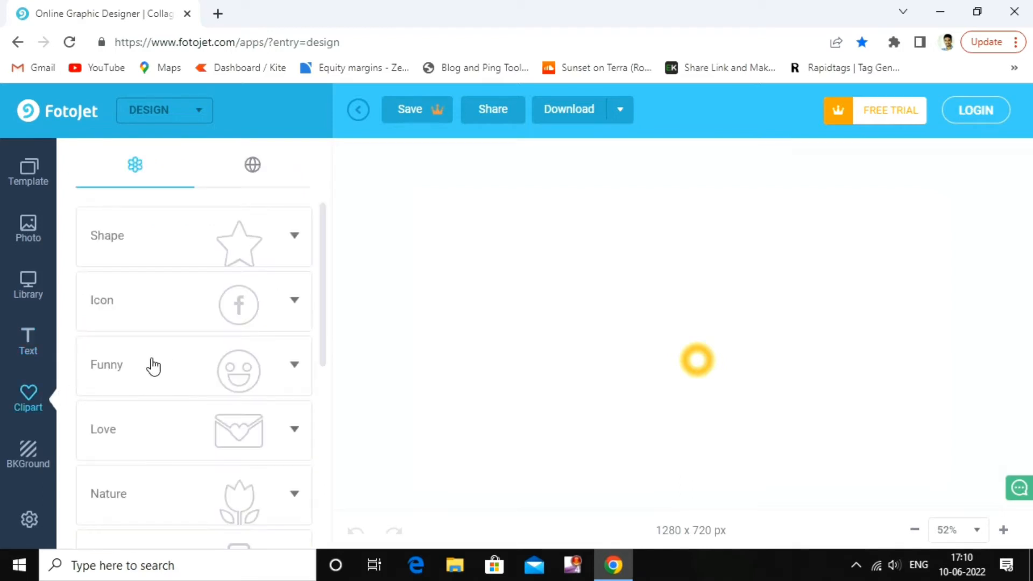
scroll(180, 374, "down", 1)
scroll(180, 374, "down", 4)
scroll(166, 376, "up", 1)
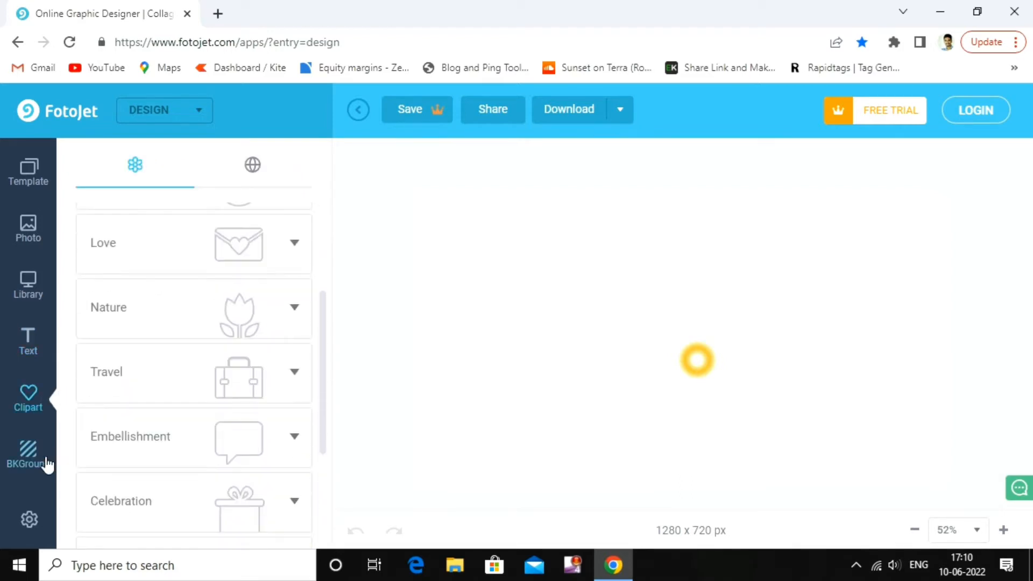
Look over the background colours and patterns and the settings, then return to the Library
left_click(46, 448)
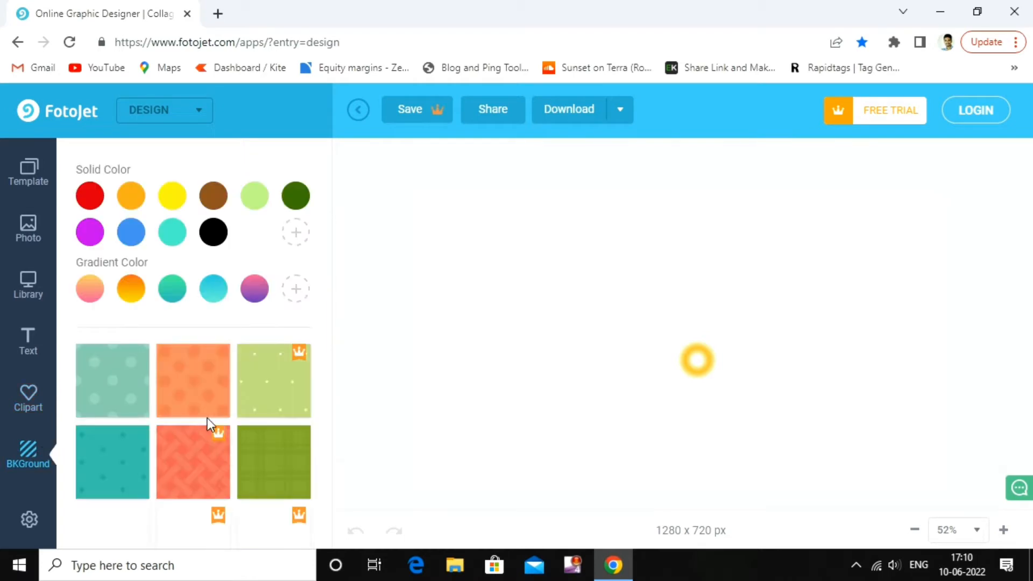
scroll(217, 421, "down", 2)
scroll(80, 415, "down", 6)
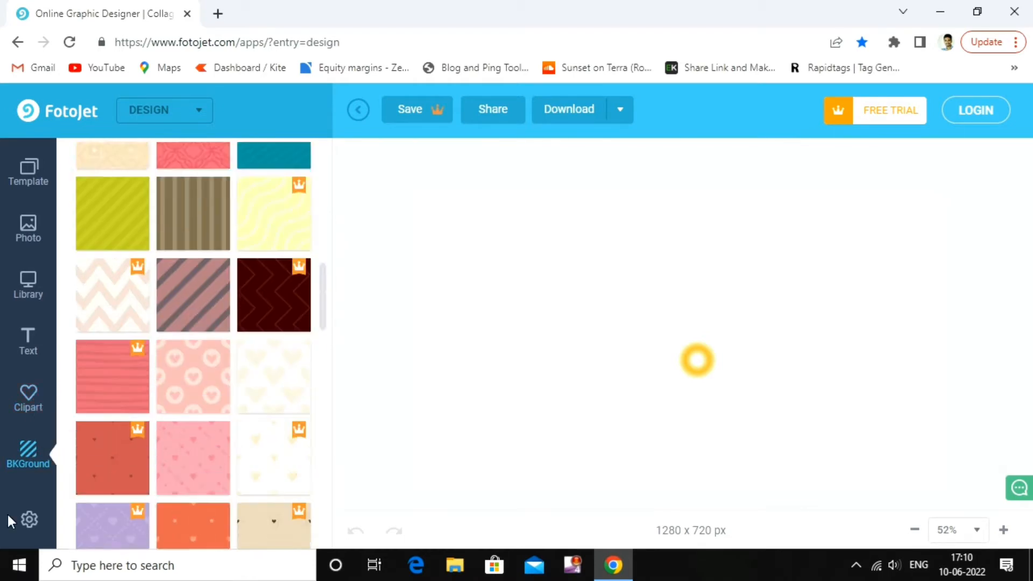
left_click(30, 520)
left_click(28, 284)
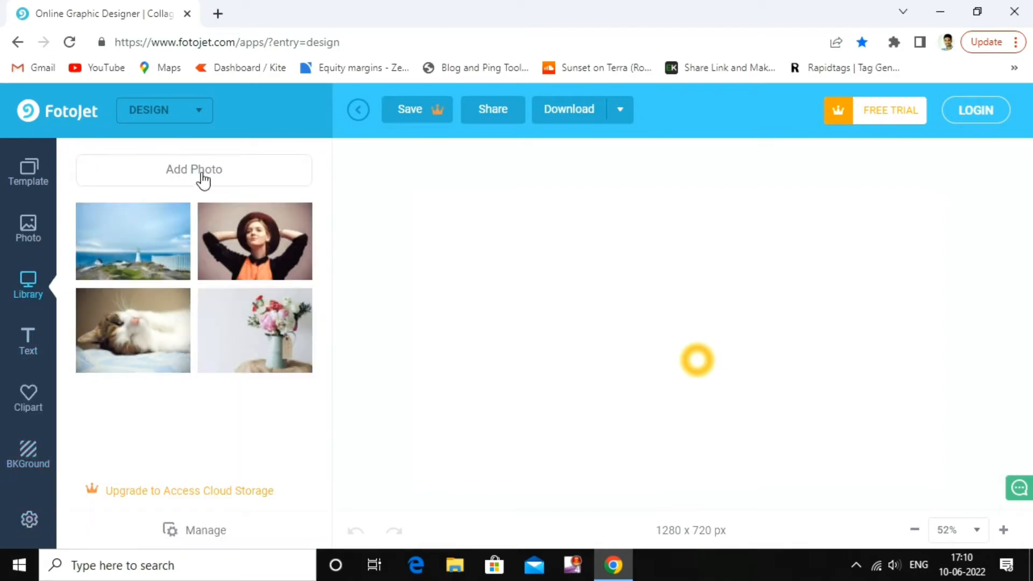
left_click(947, 9)
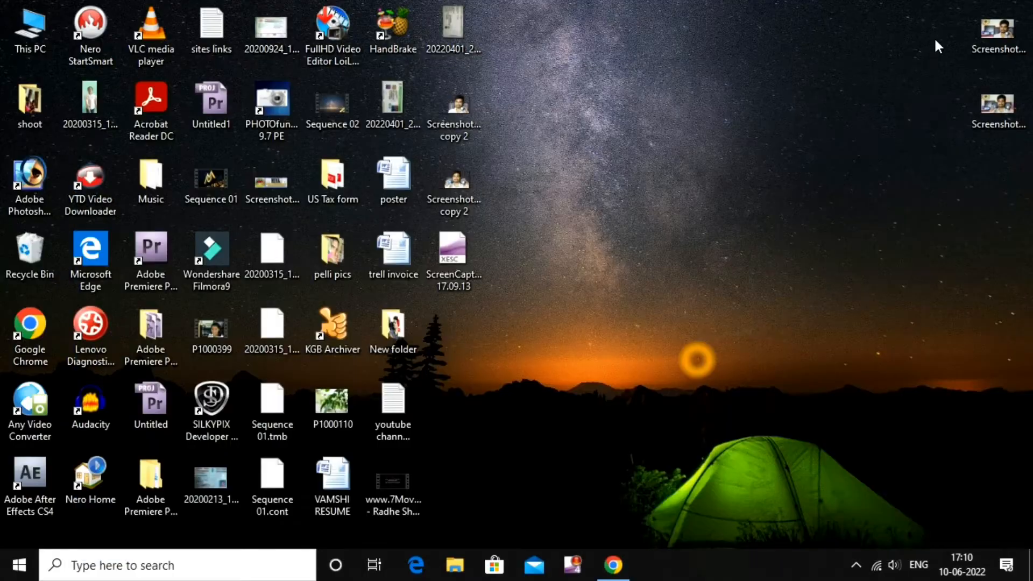
left_click_drag(1003, 103, 883, 112)
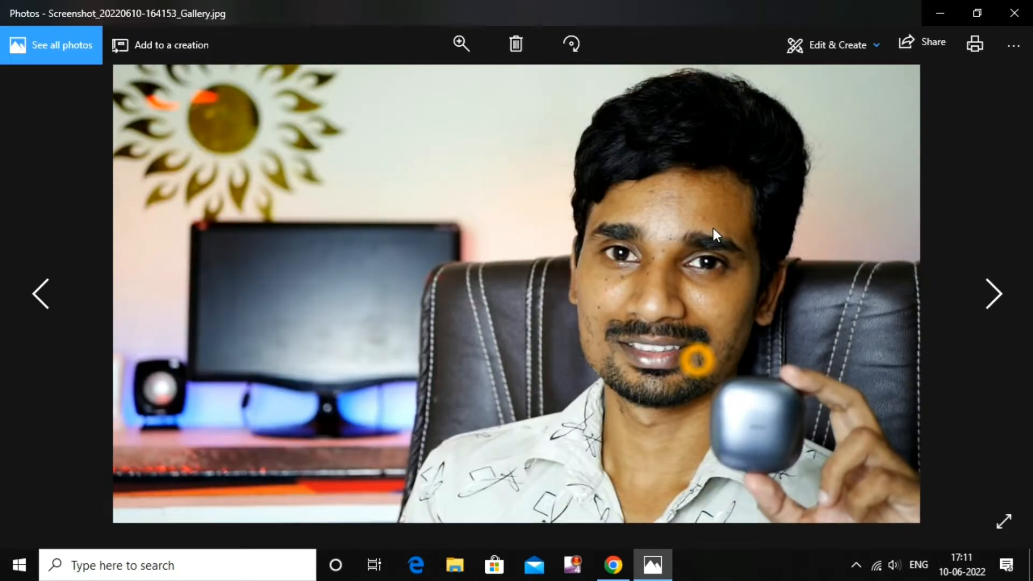
key("alt+F4")
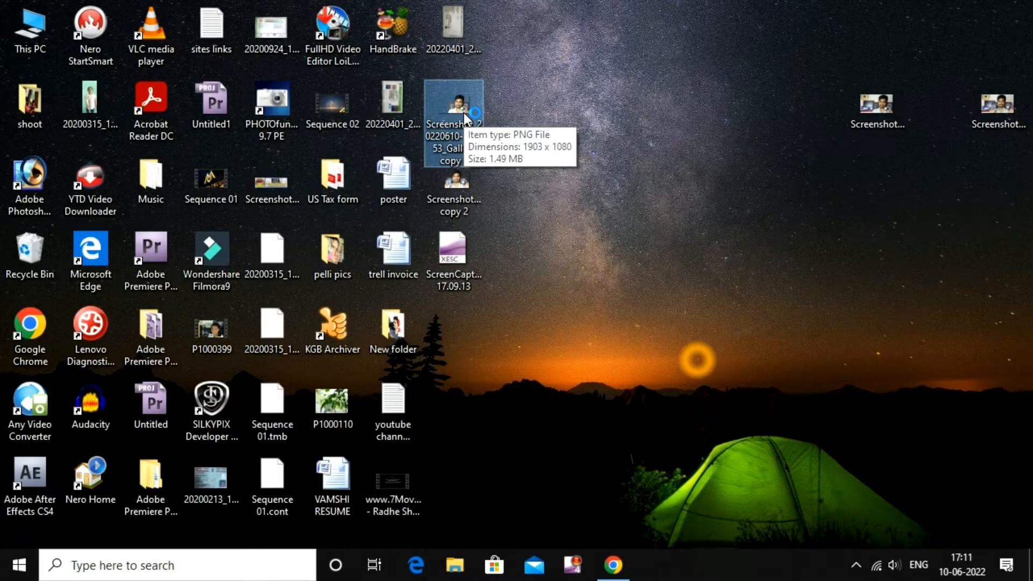
double_click(463, 112)
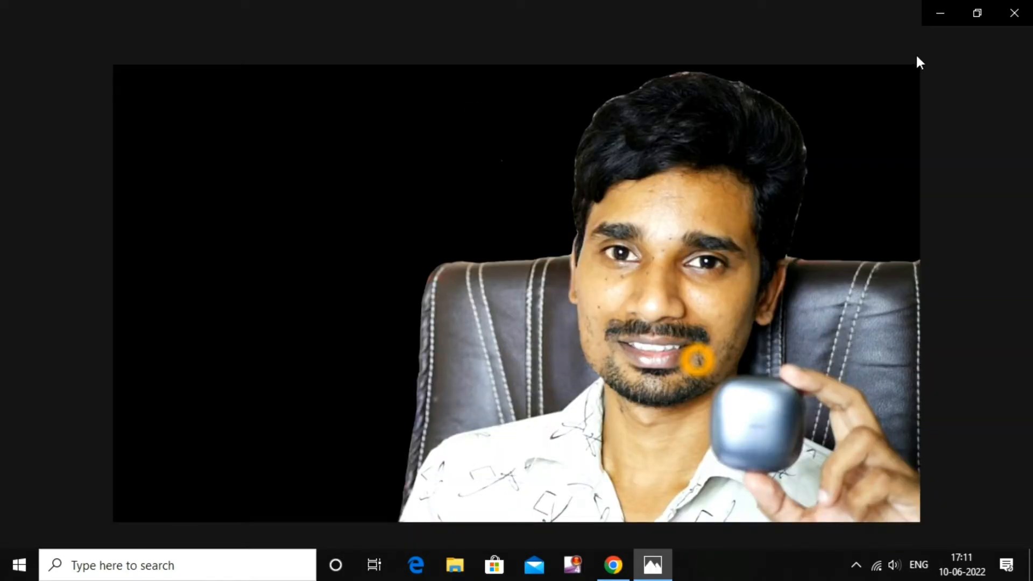
left_click(1015, 14)
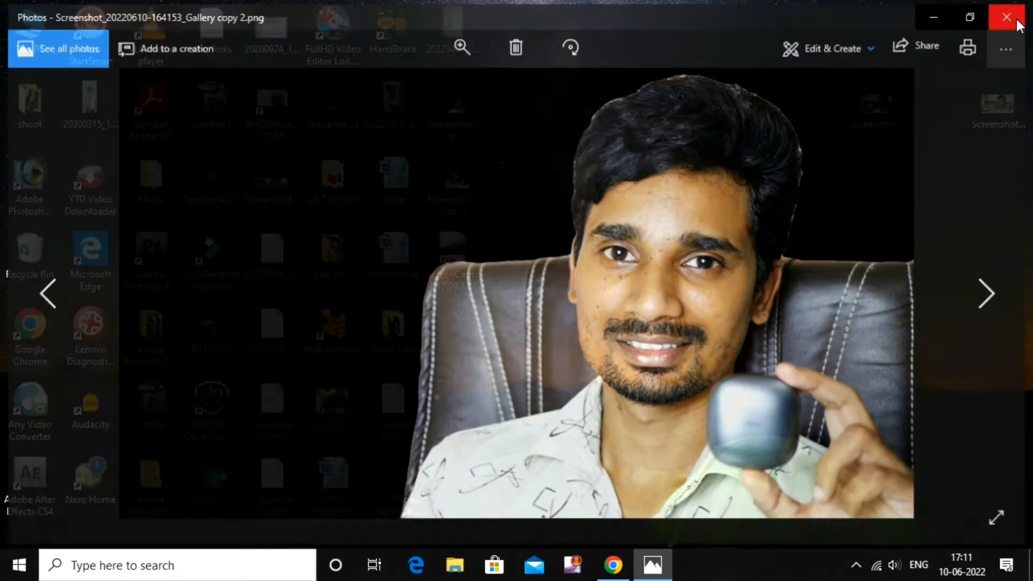
left_click(613, 565)
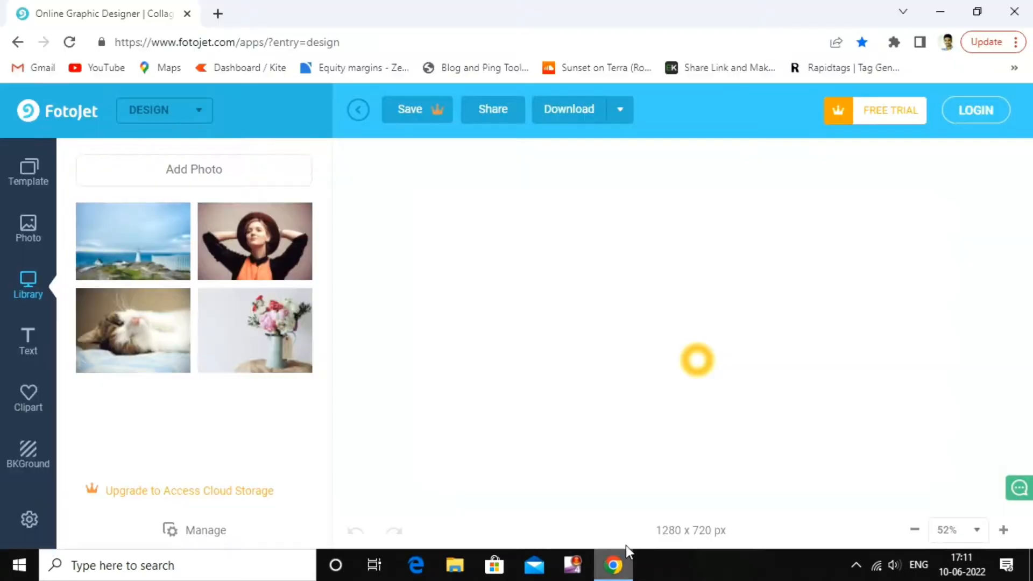
Upload the light-blue 'images (3)' file to the photo library
left_click(202, 170)
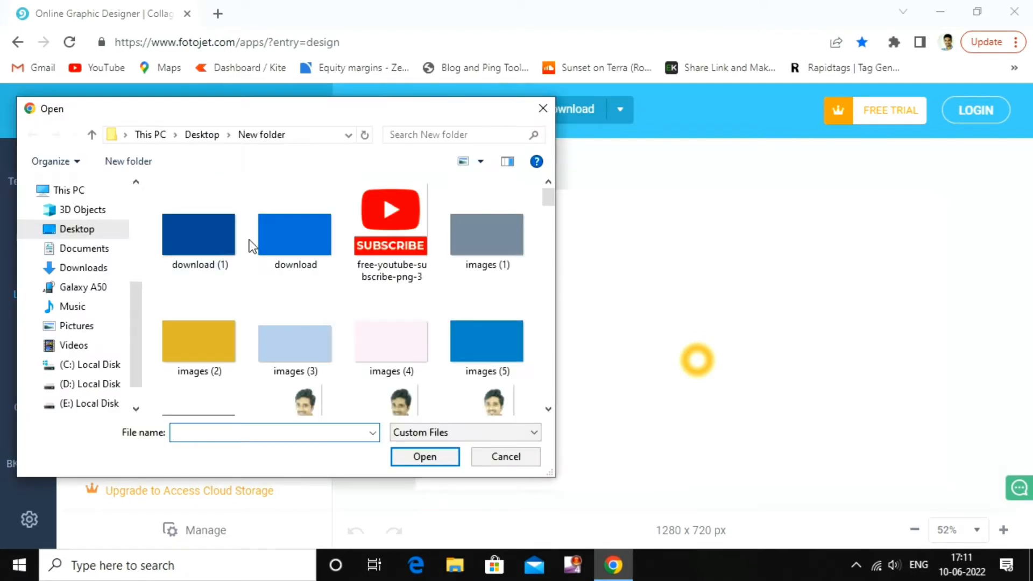
scroll(250, 240, "down", 3)
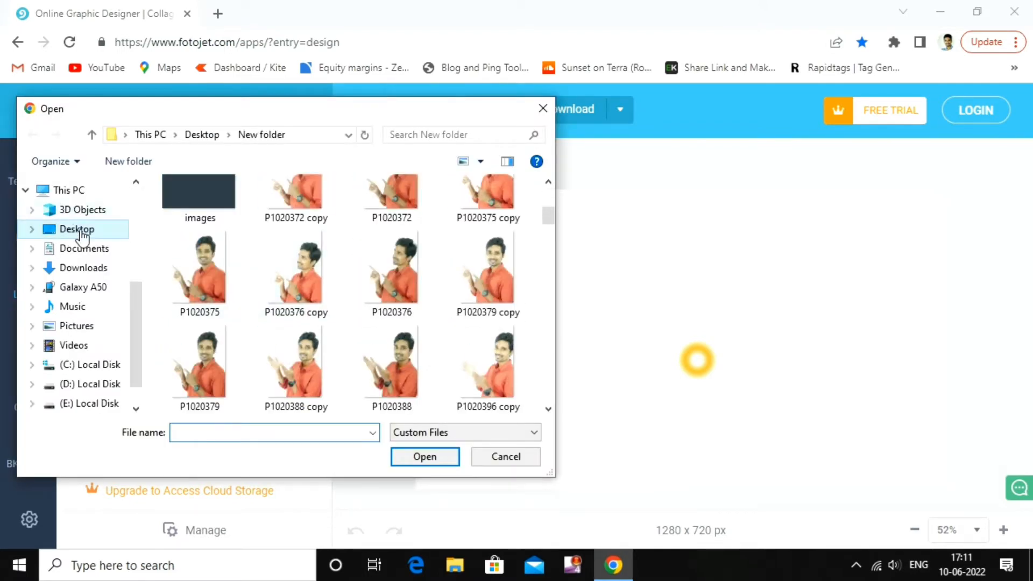
scroll(78, 234, "down", 1)
scroll(372, 242, "up", 3)
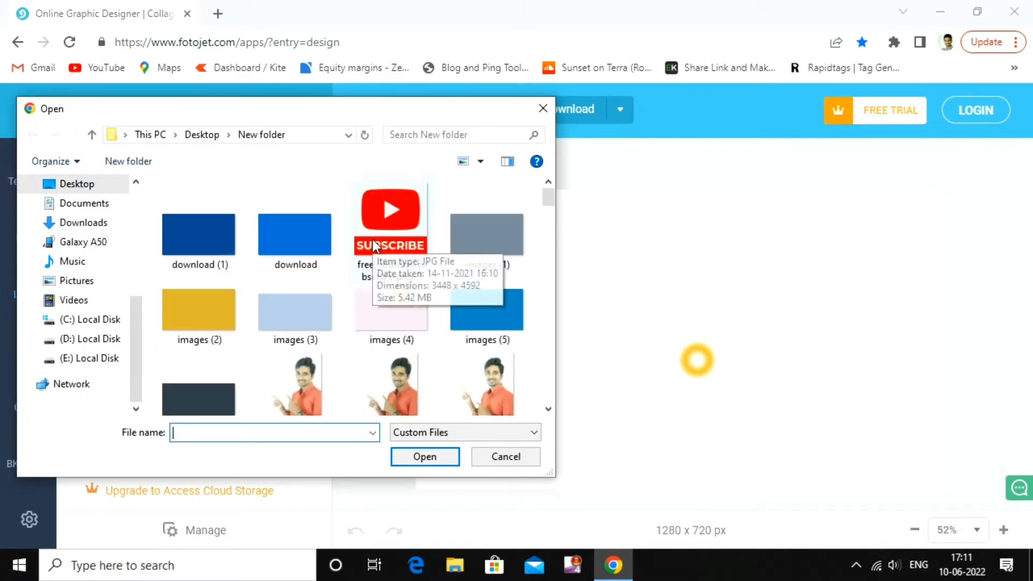
left_click(311, 336)
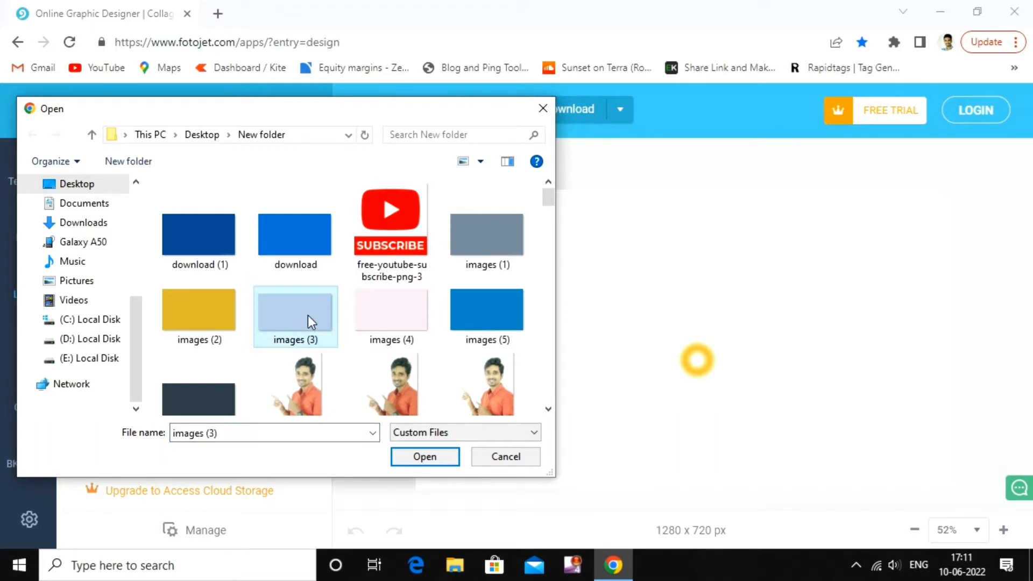
double_click(308, 316)
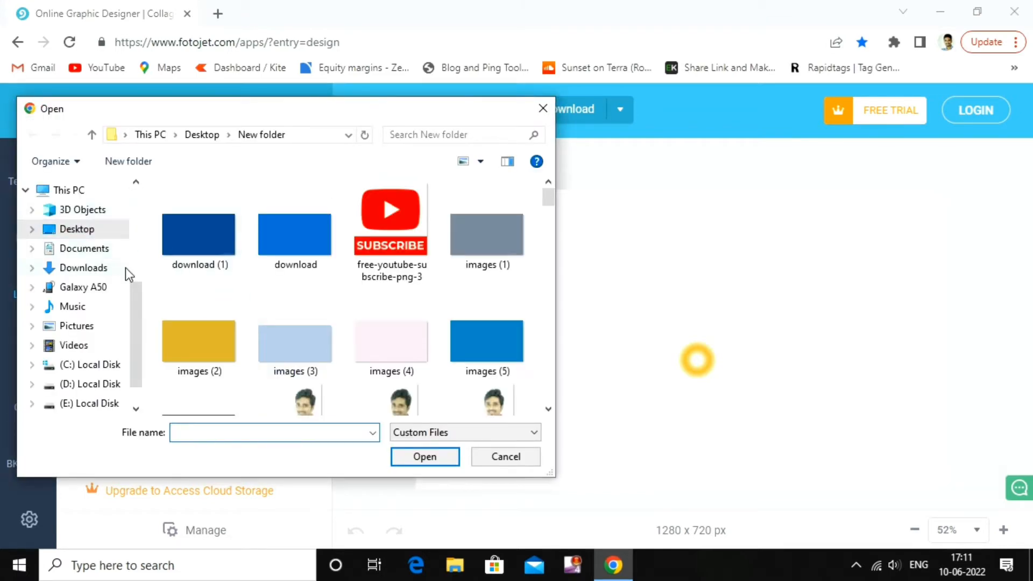
Upload both Gallery screenshots of the man from the Desktop
left_click(78, 230)
scroll(330, 275, "down", 5)
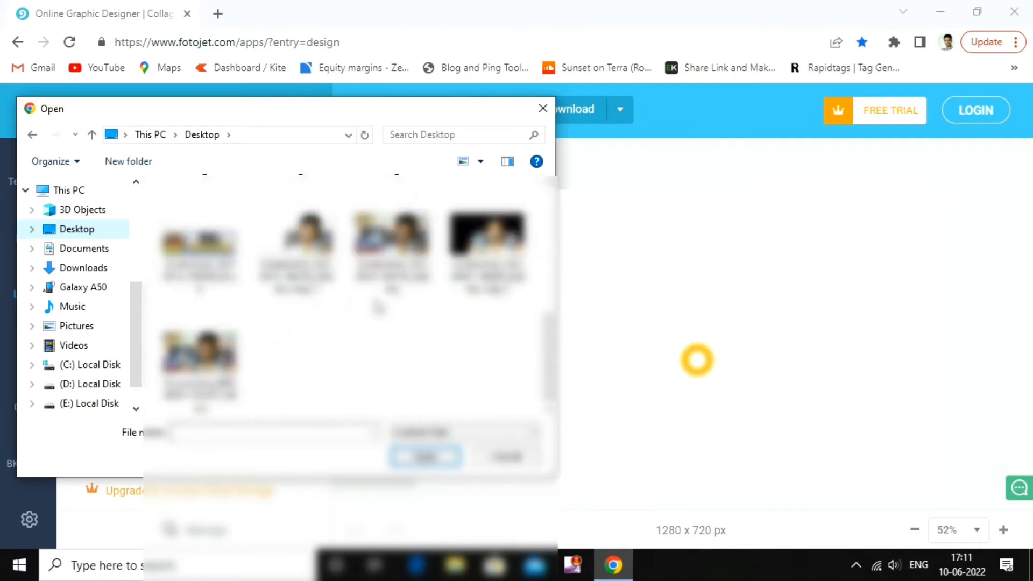
left_click(322, 269)
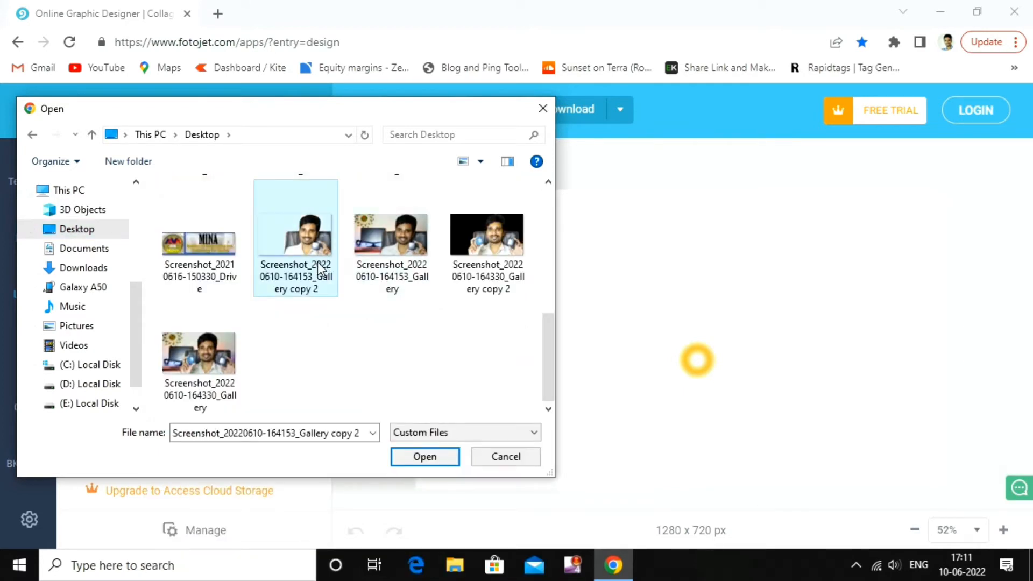
left_click(411, 268, "ctrl")
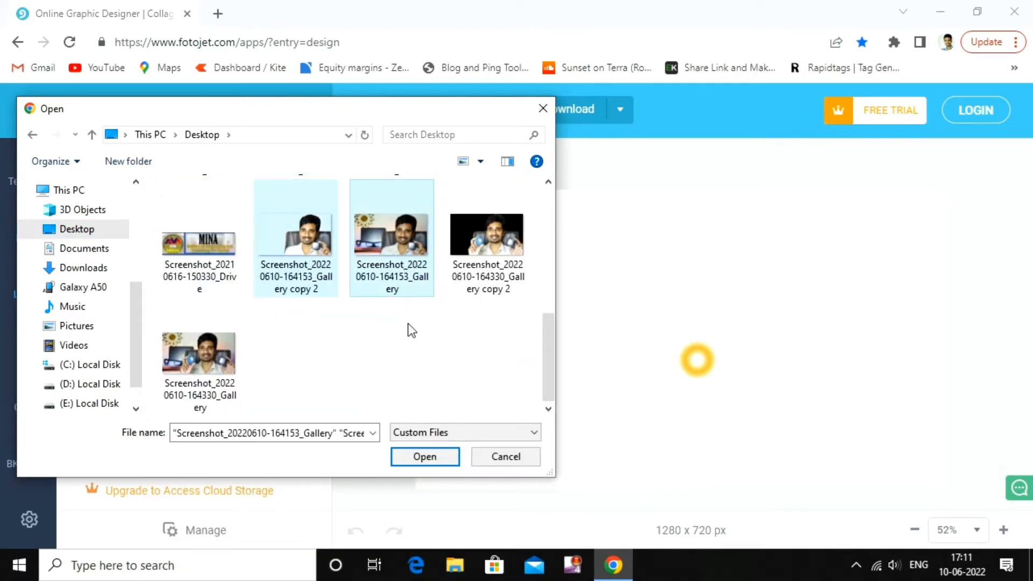
left_click(437, 461)
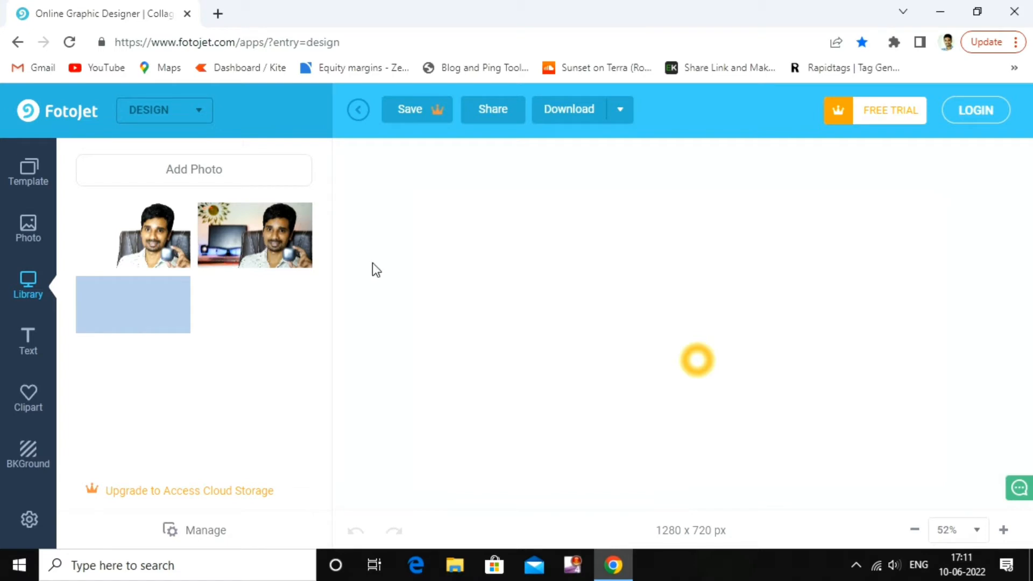
Add the room-background photo of the man to the canvas and move it to the upper-left
left_click(255, 240)
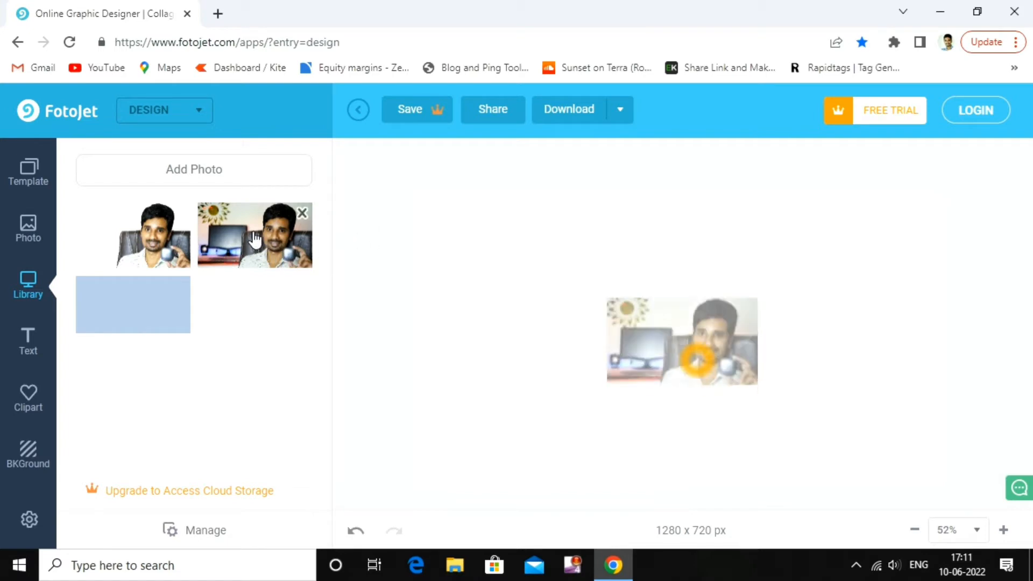
left_click(678, 338)
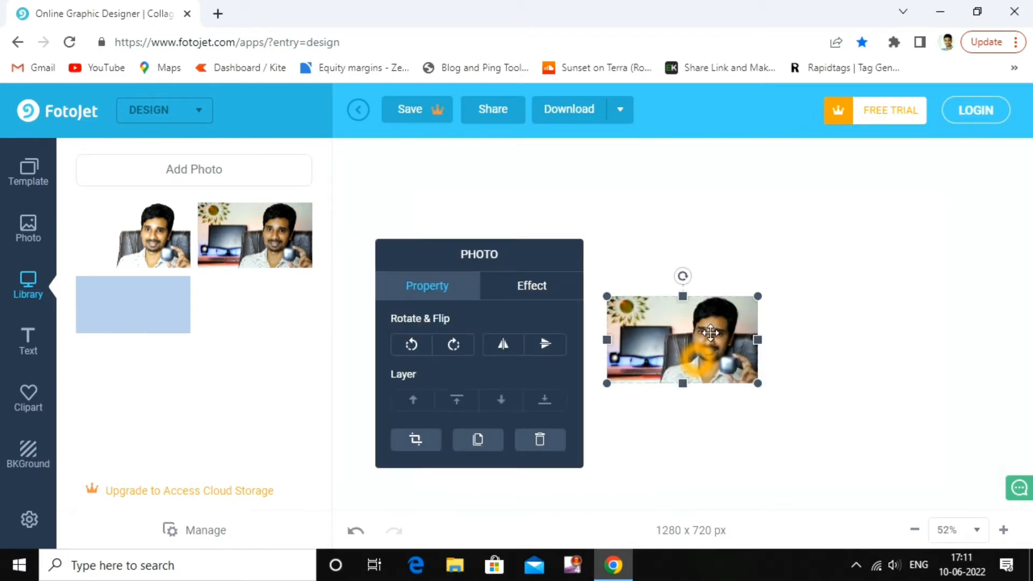
left_click_drag(726, 307, 521, 215)
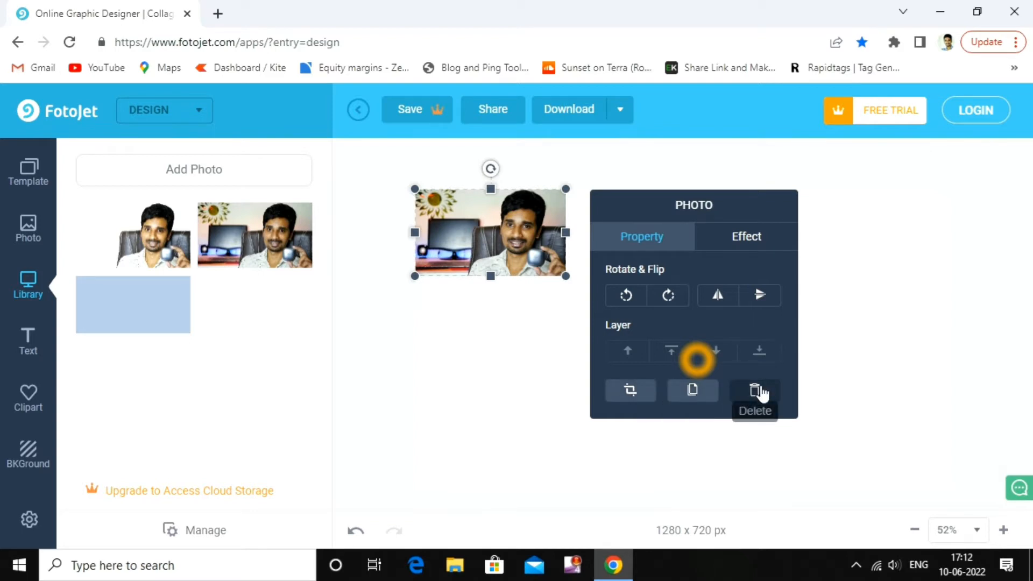
Give the placed photo an Exposure of 1 while leaving its Opacity at 100
left_click(752, 237)
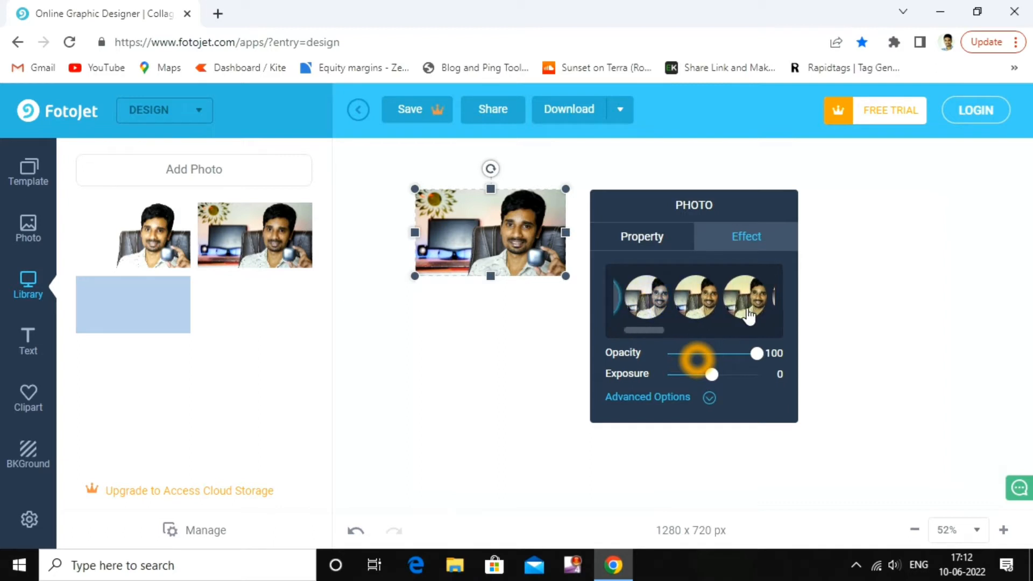
mouse_move(758, 353)
left_mouse_down()
mouse_move(720, 353)
mouse_move(778, 356)
left_mouse_up()
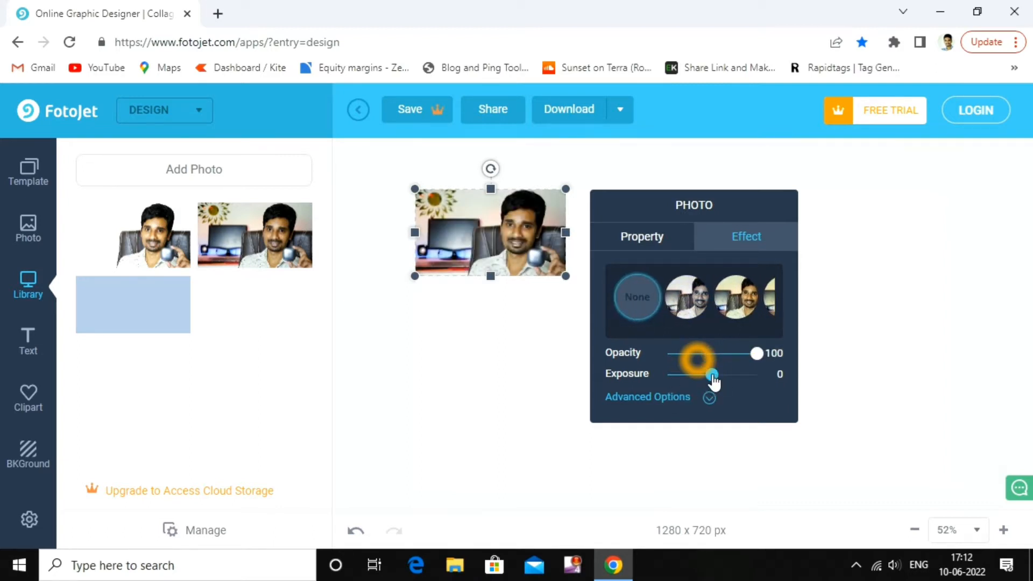
mouse_move(712, 375)
left_mouse_down()
mouse_move(688, 377)
mouse_move(752, 385)
mouse_move(715, 386)
left_mouse_up()
left_click(708, 399)
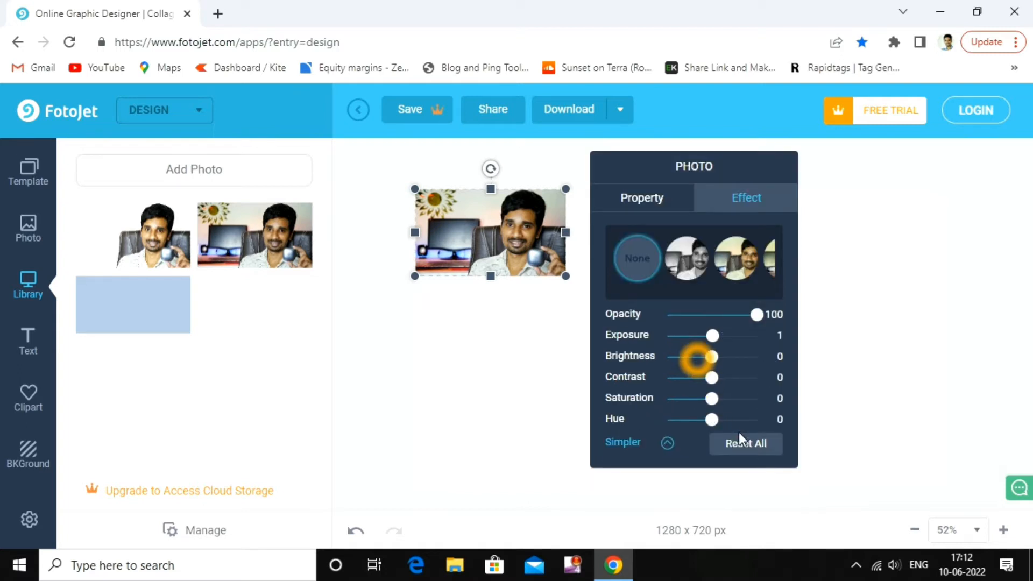
left_click(670, 445)
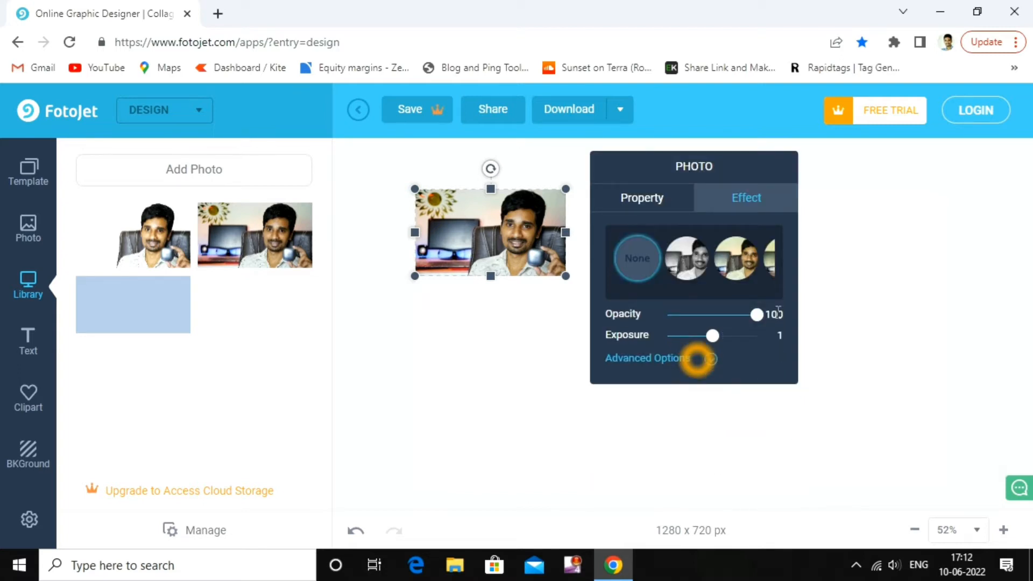
left_click(662, 199)
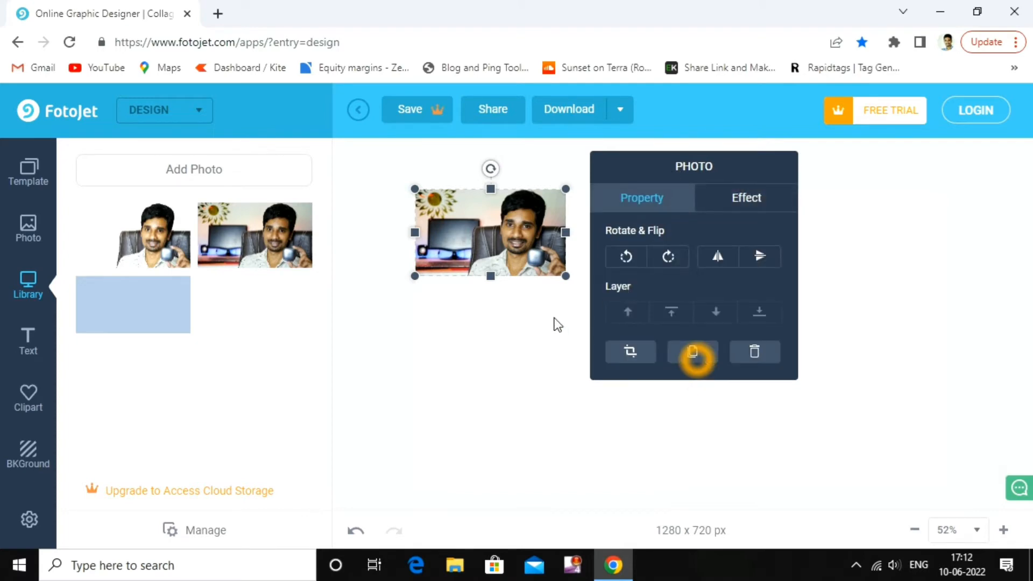
Enlarge the man's photo to cover the full 1280 x 720 canvas and align its edges
left_click_drag(565, 276, 948, 480)
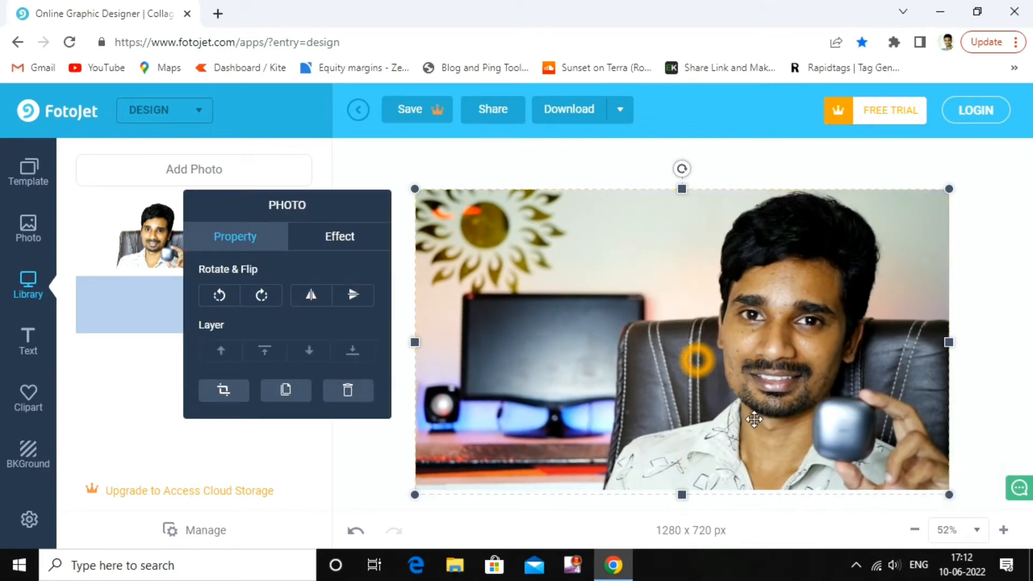
mouse_move(753, 420)
left_mouse_down()
mouse_move(764, 413)
mouse_move(759, 421)
left_mouse_up()
Place the light-blue image on the canvas and stretch it over the whole photo
left_click_drag(949, 496, 946, 493)
left_click(370, 428)
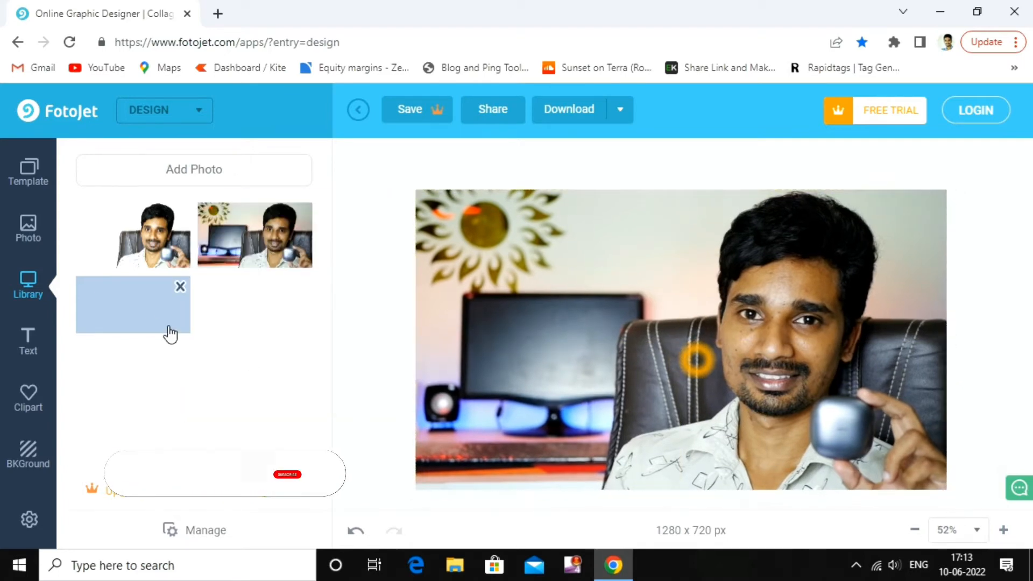
left_click_drag(132, 307, 540, 216)
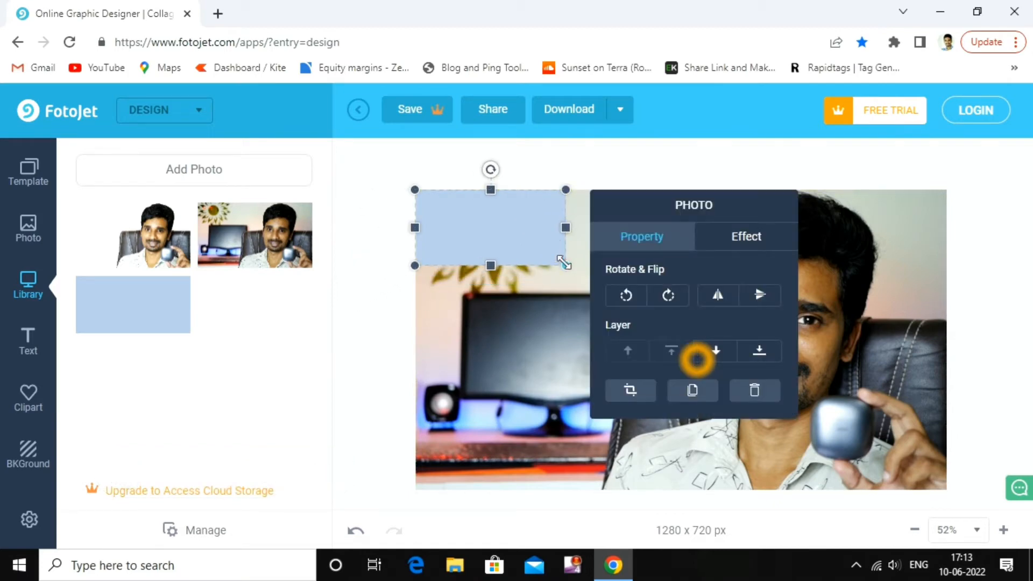
left_click_drag(564, 263, 1017, 491)
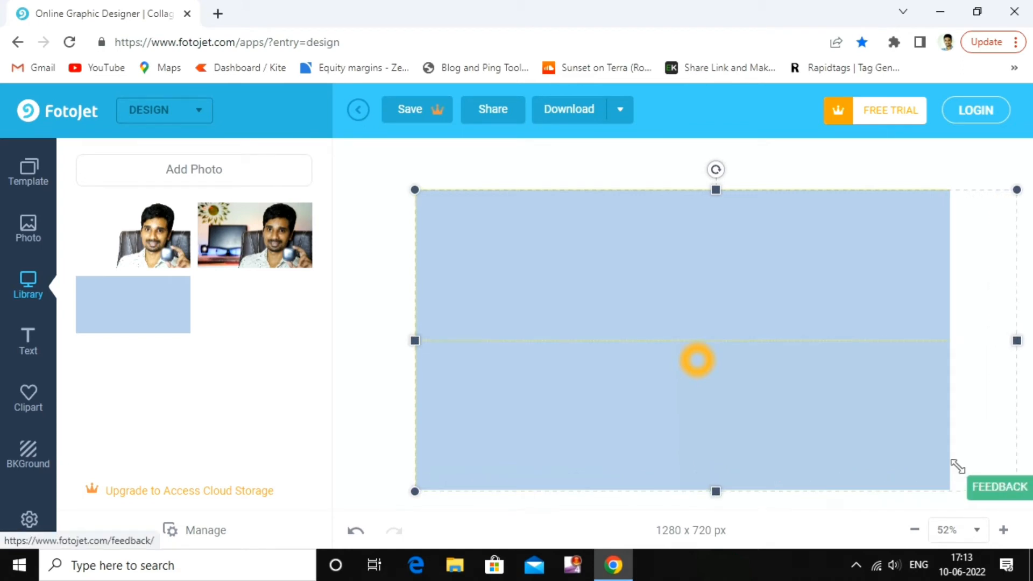
left_click(696, 342)
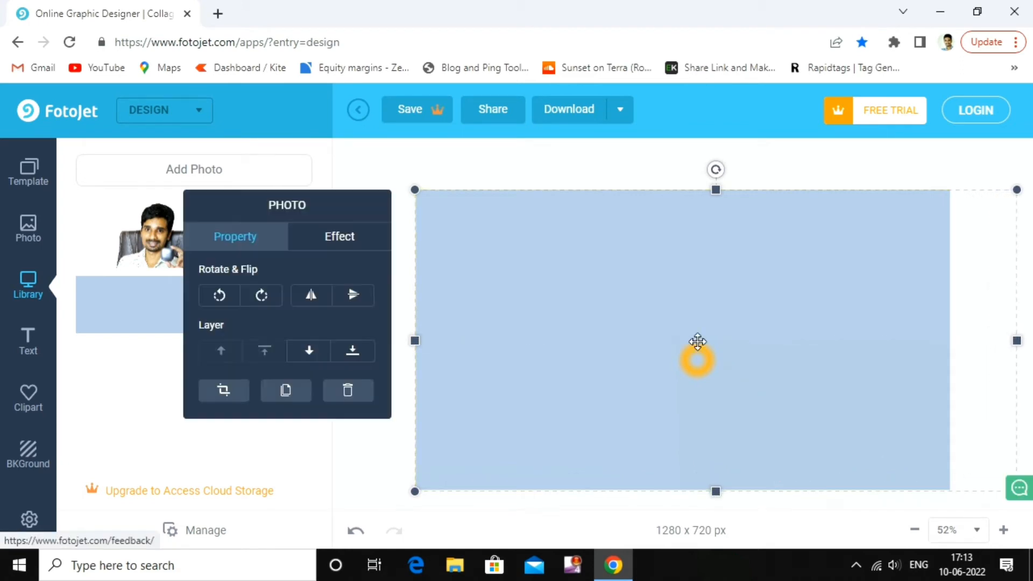
Set the light-blue layer's Opacity to 75 and deselect it
left_click(333, 245)
left_click_drag(356, 363, 330, 367)
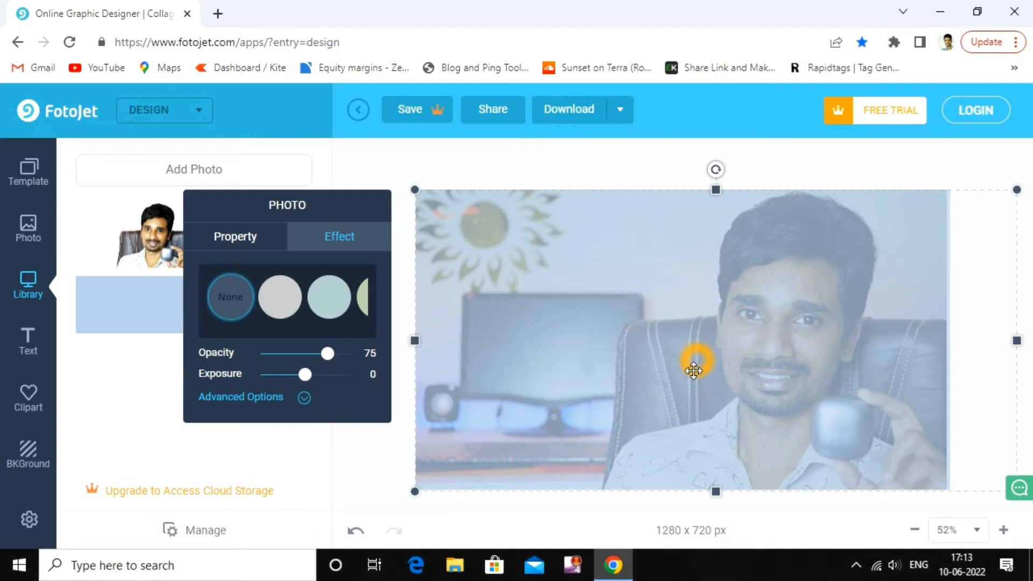
left_click(347, 450)
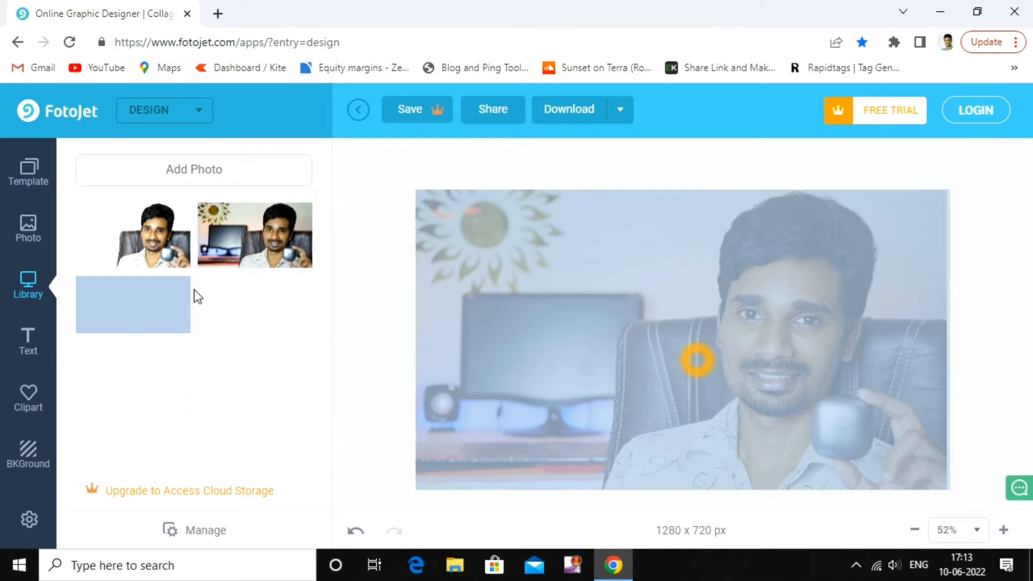
left_click_drag(131, 260, 152, 262)
Drop the man's cutout photo onto the canvas and resize it to line up with the canvas edges
left_click_drag(349, 340, 956, 496)
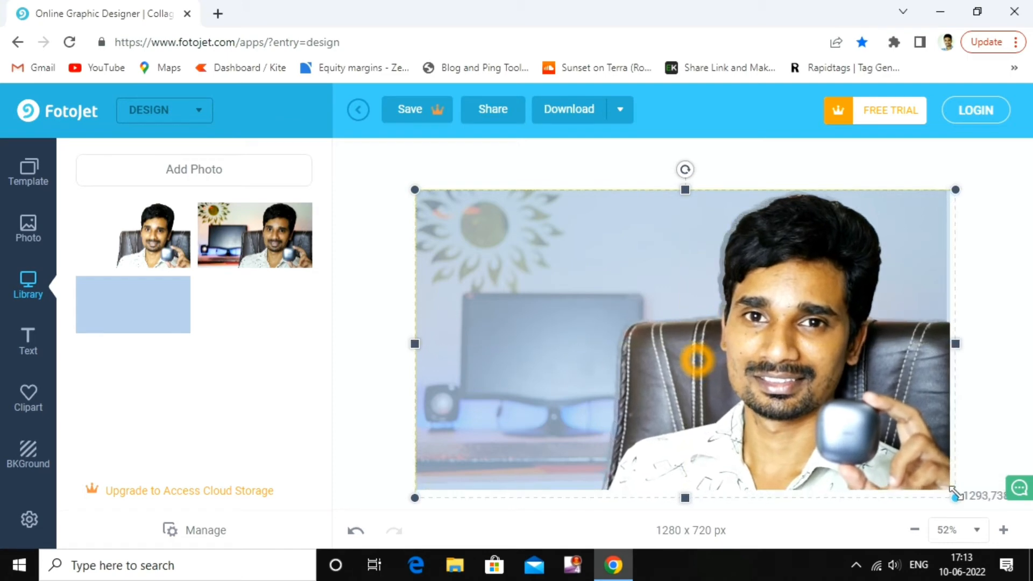
left_click(700, 359)
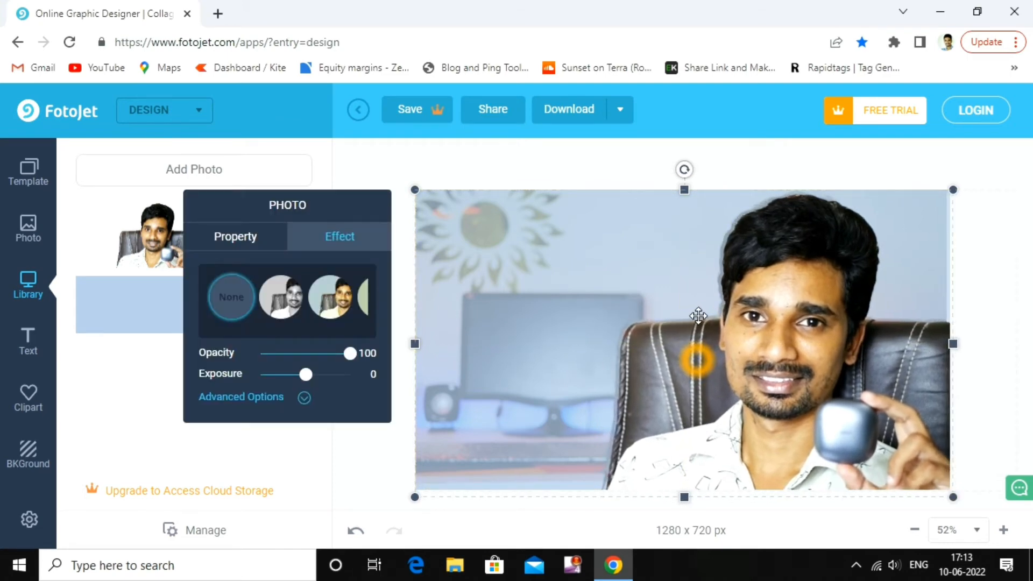
left_click_drag(954, 496, 946, 481)
left_click(723, 254)
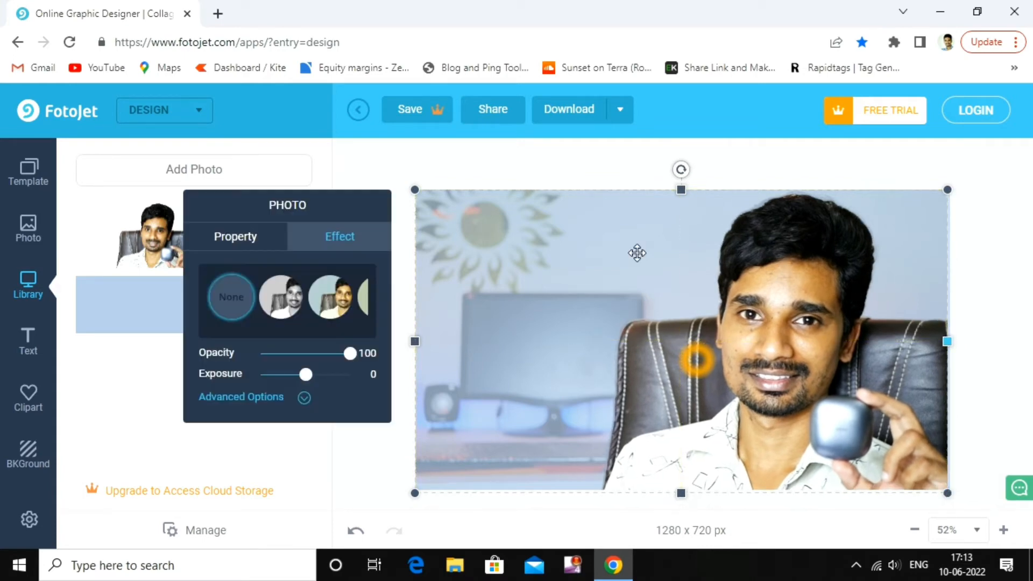
left_click(469, 162)
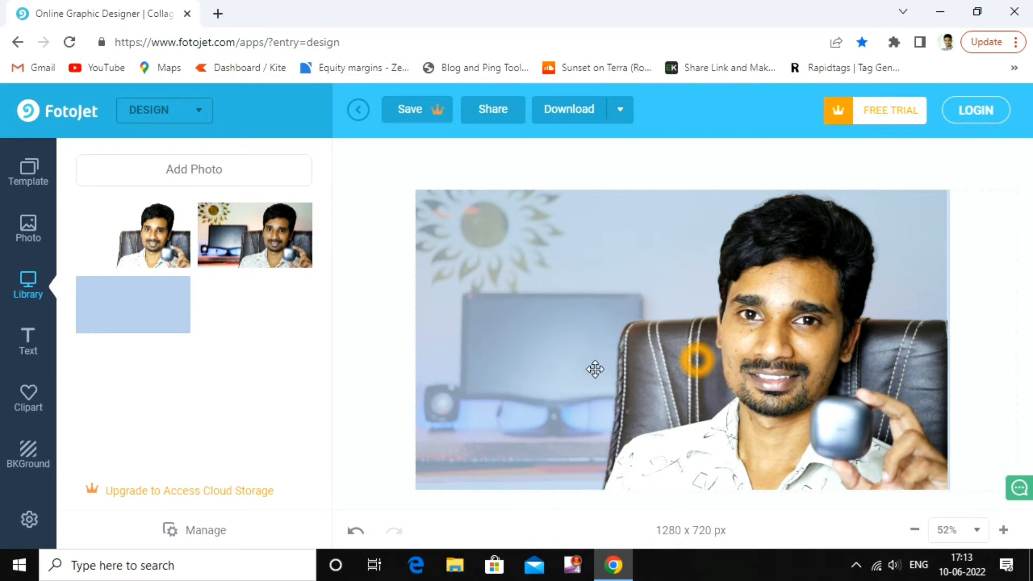
Dismiss the free-trial offer and add a text box in an outlined Sample style
left_click(32, 351)
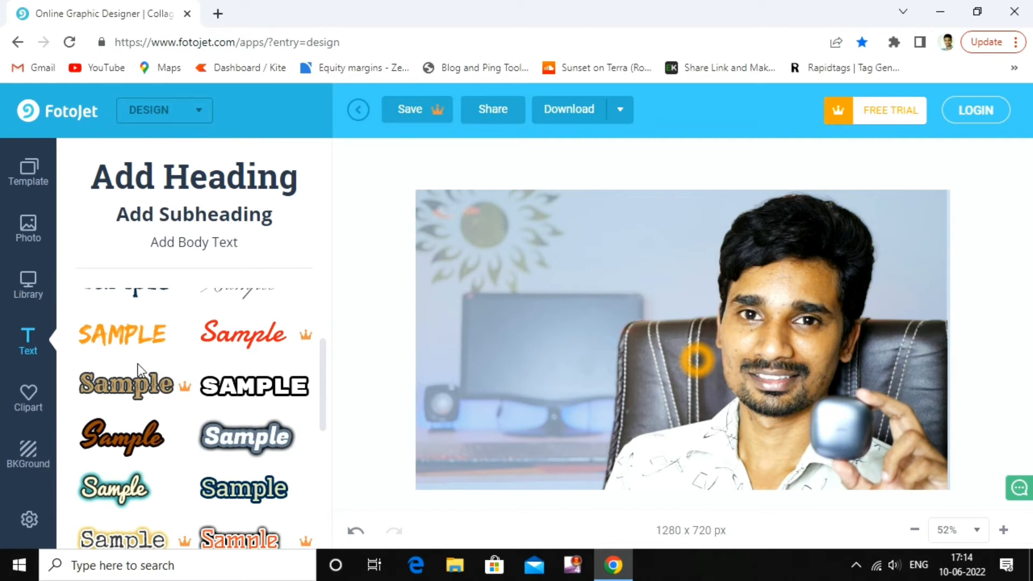
scroll(150, 433, "down", 2)
scroll(152, 427, "up", 5)
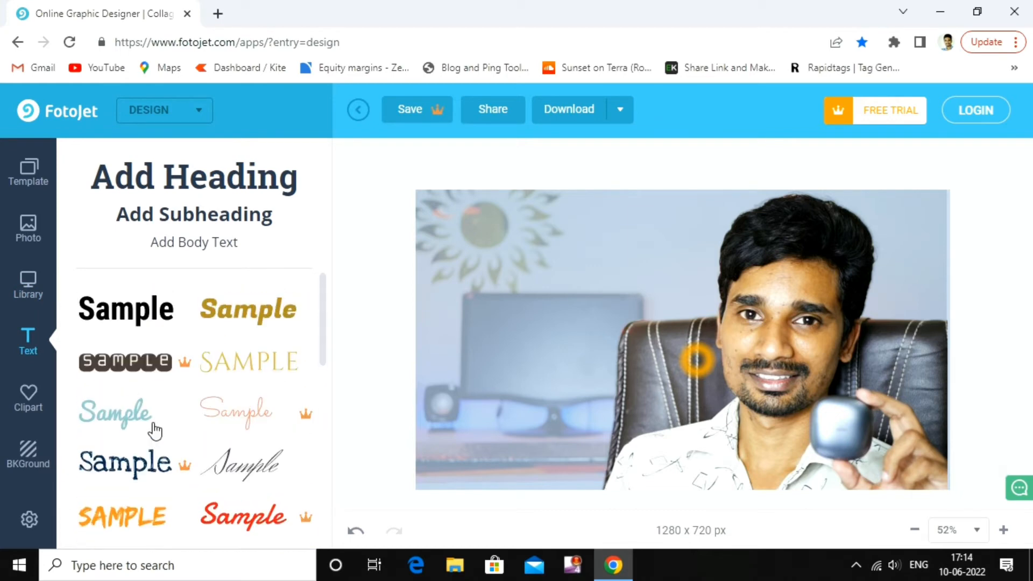
scroll(156, 429, "down", 5)
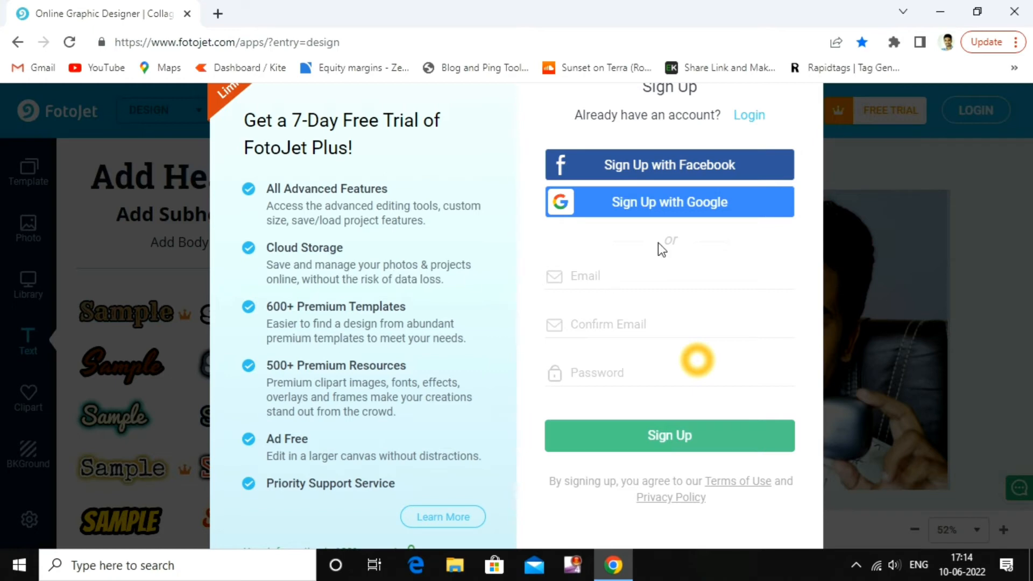
left_click(931, 250)
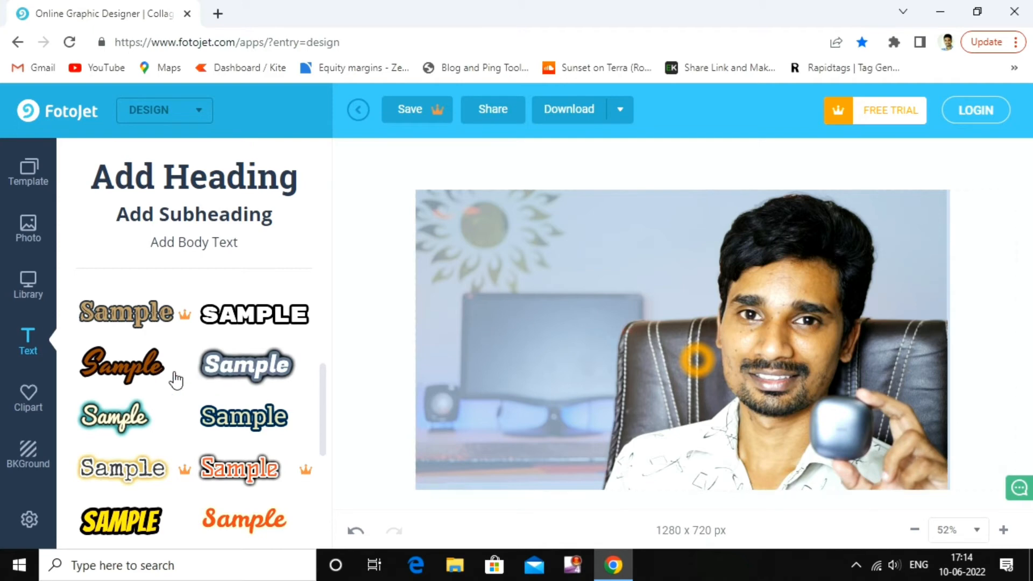
left_click(146, 371)
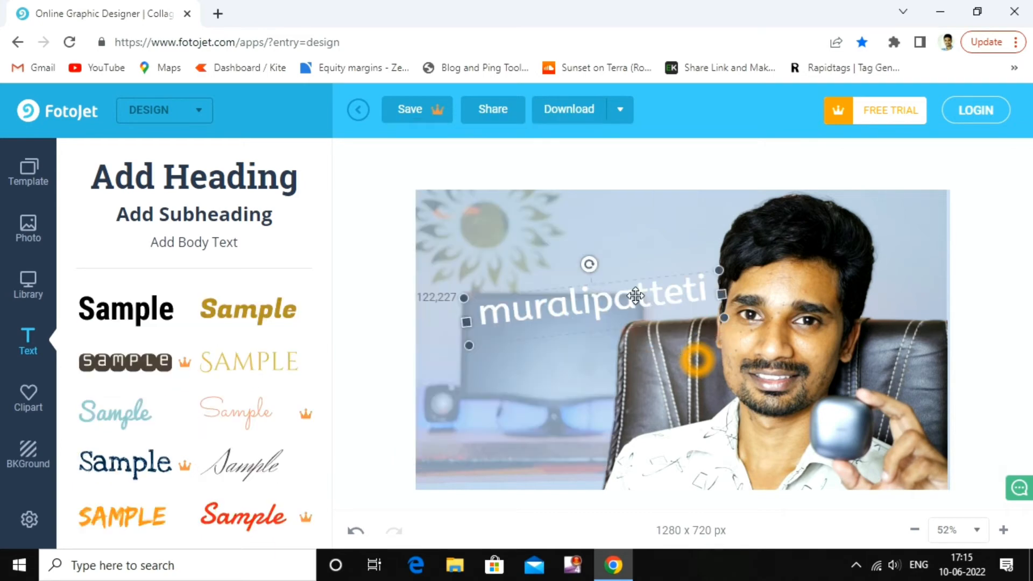
Move the white muralipatteti text toward the upper left and set its font to Montserrat Alternates
mouse_move(586, 261)
left_mouse_down()
mouse_move(576, 245)
mouse_move(584, 251)
left_mouse_up()
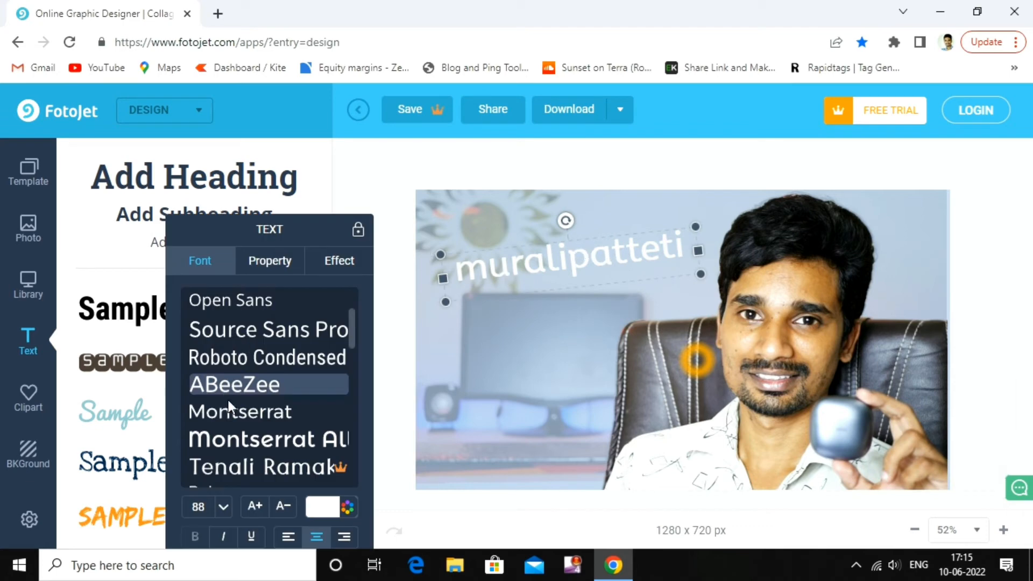
left_click(253, 440)
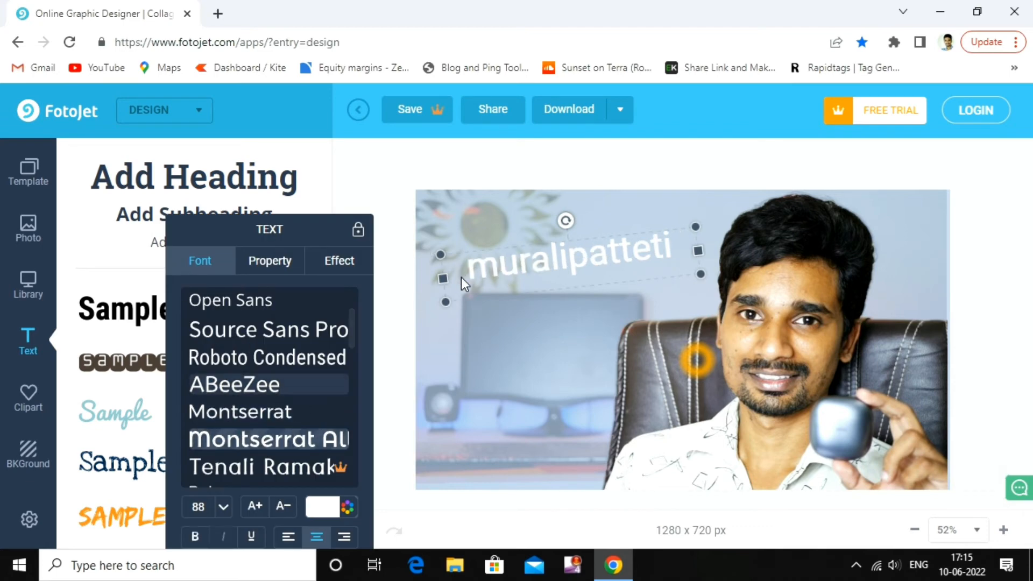
left_click(282, 261)
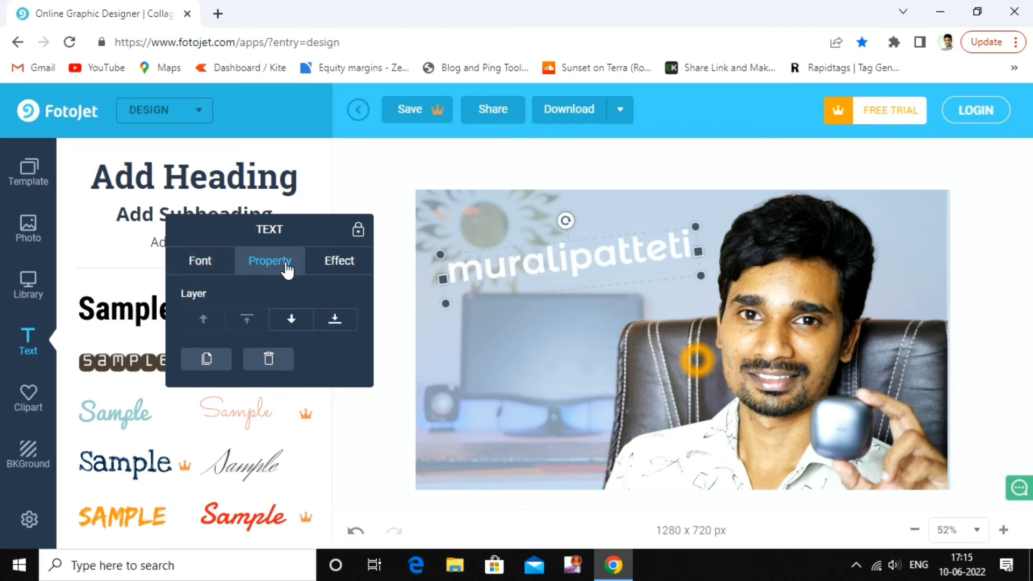
Keep the text above the photo by trying Bottom then Top, and leave its opacity at 100
left_click(341, 322)
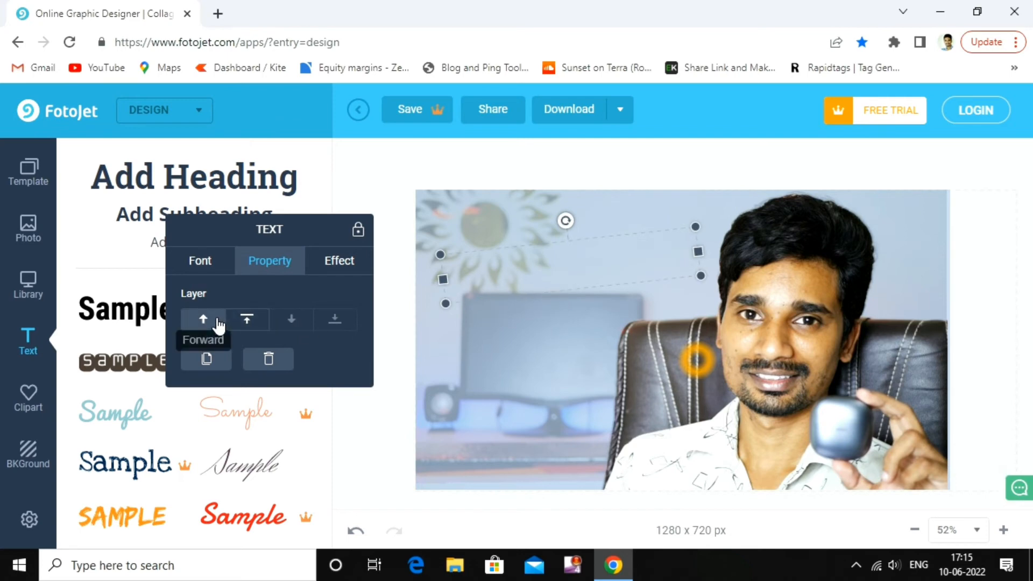
left_click(240, 320)
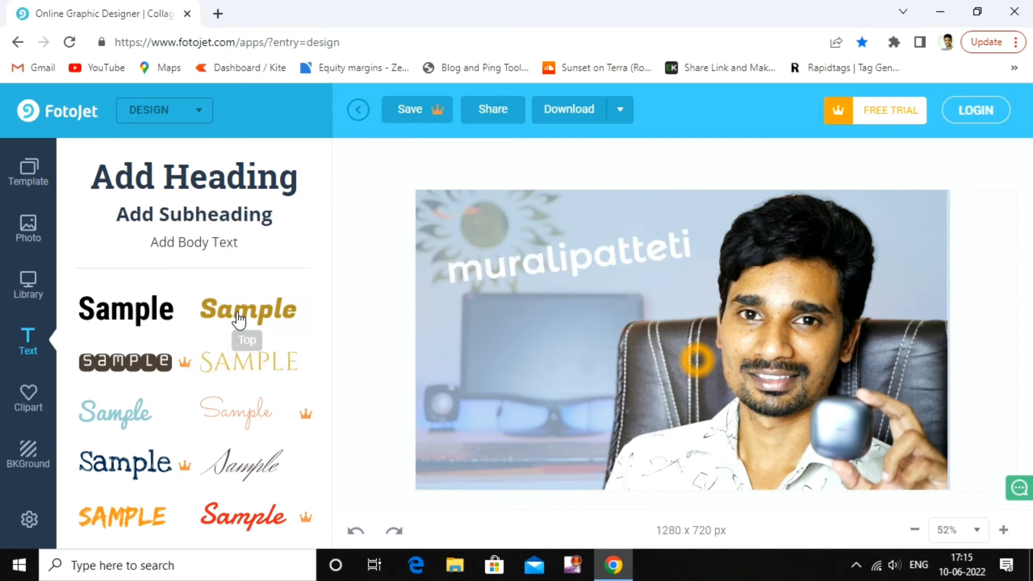
left_click(503, 269)
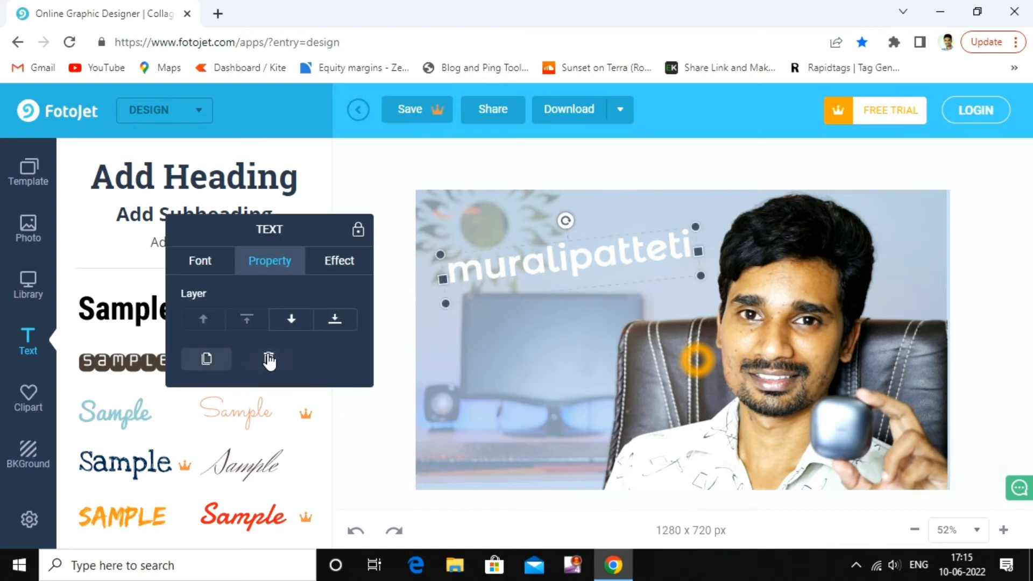
left_click(332, 267)
left_click_drag(329, 321, 390, 323)
Add a purple outline of width 31 to the text and switch on Glow
left_click(250, 358)
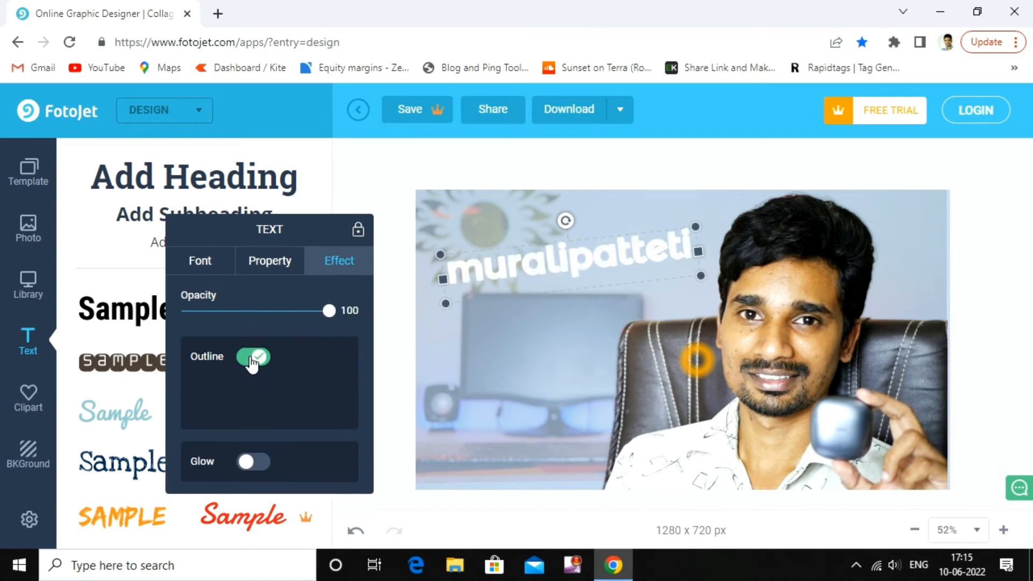
left_click(268, 360)
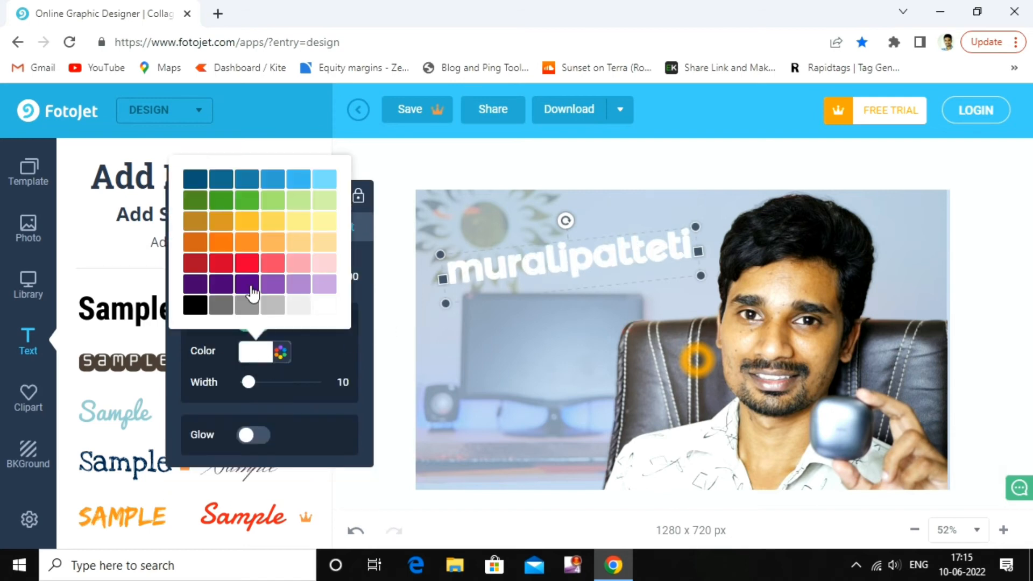
left_click(246, 262)
left_click(248, 220)
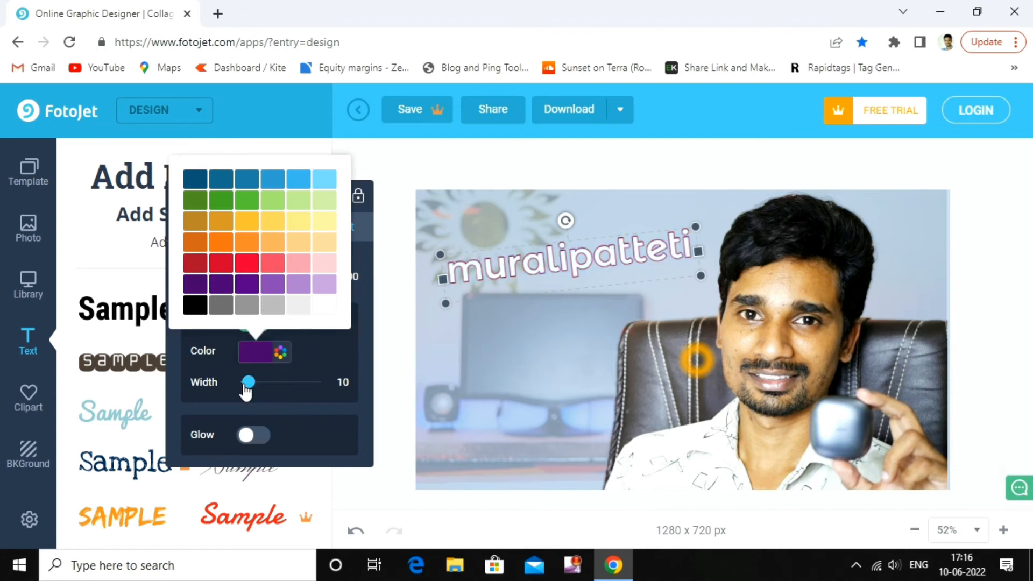
left_click_drag(245, 387, 266, 391)
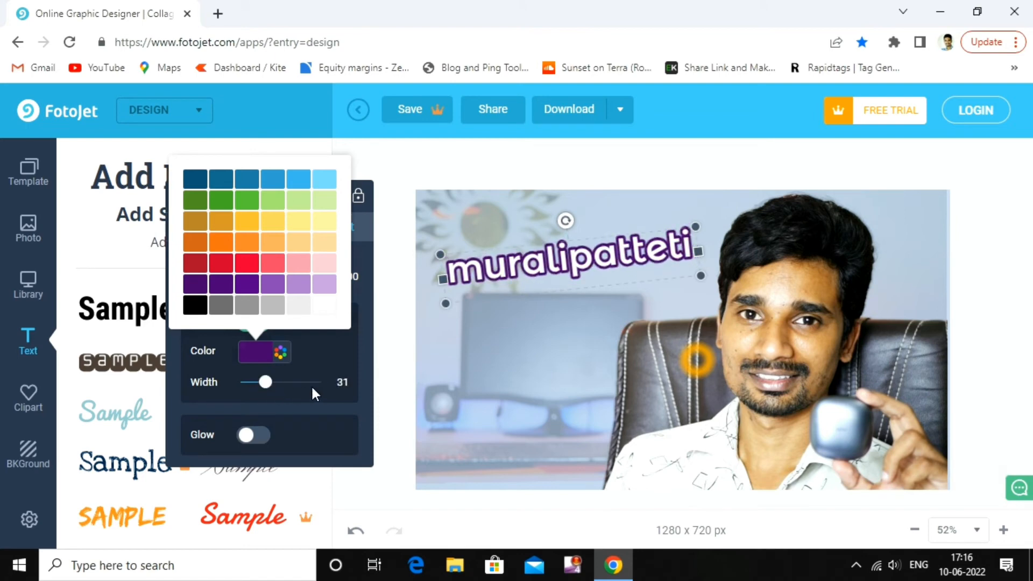
left_click(252, 436)
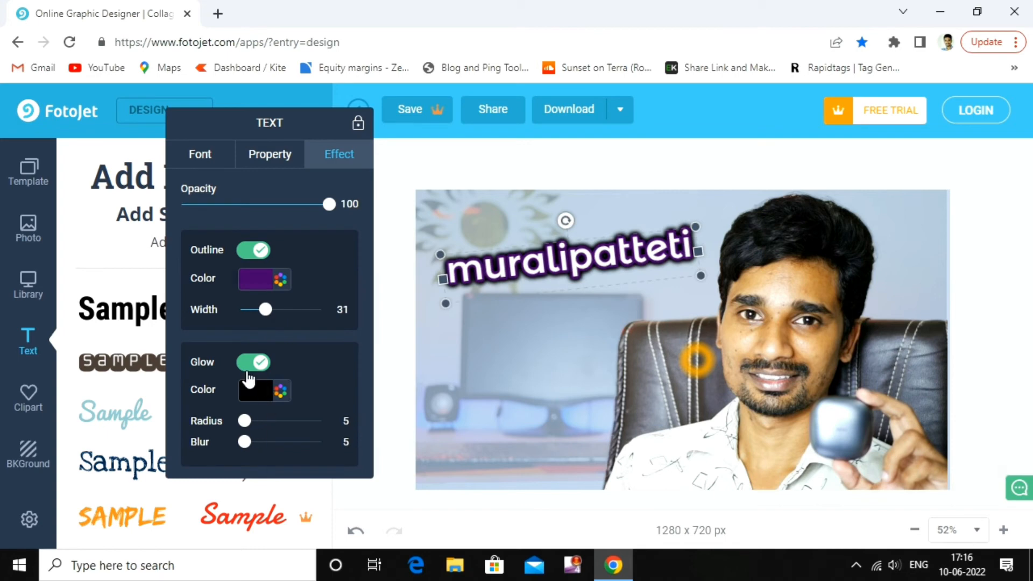
Make the text glow pale yellow with radius 27 and blur 77
left_click(260, 392)
left_click(312, 284)
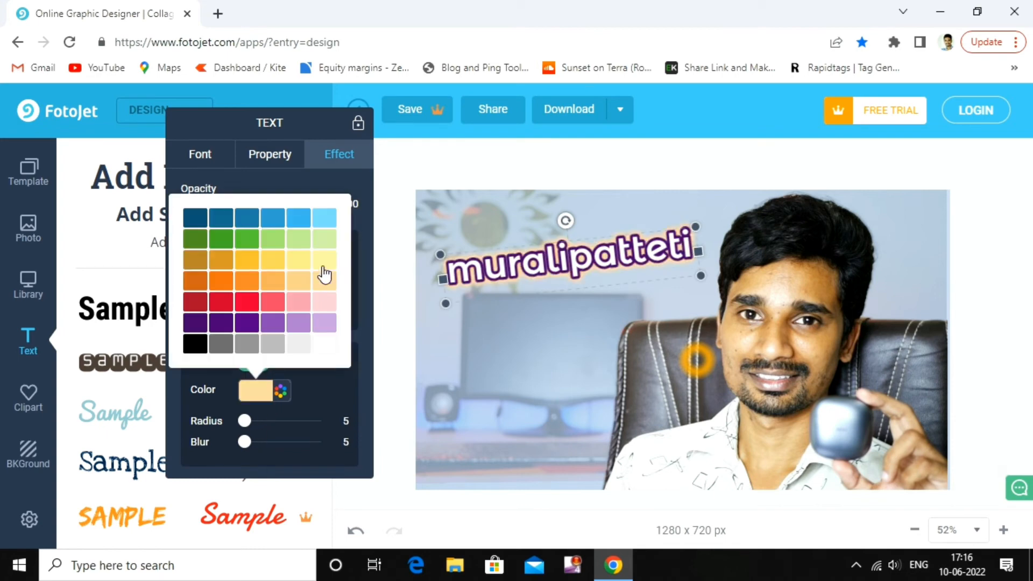
left_click(323, 267)
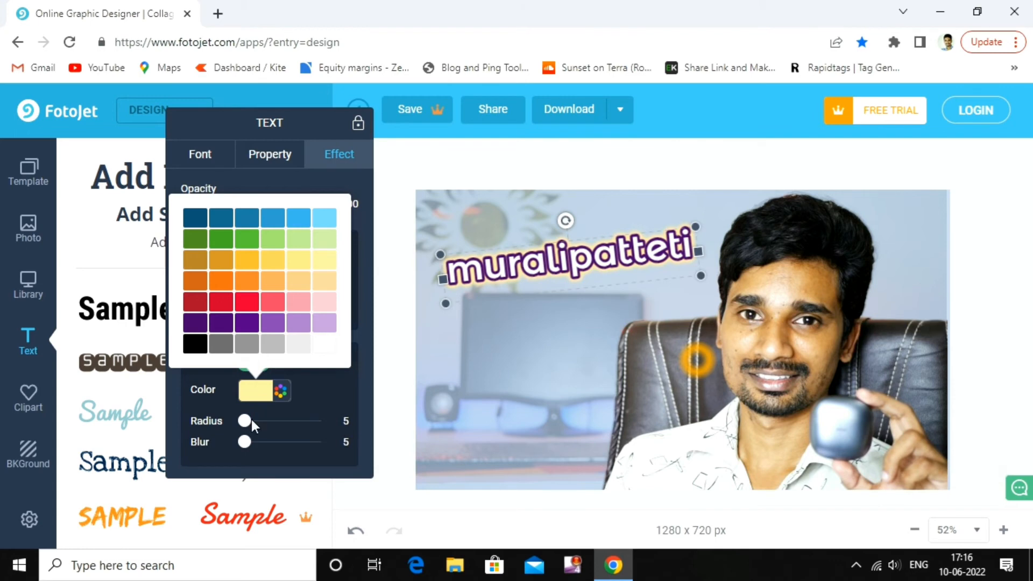
left_click_drag(251, 421, 303, 442)
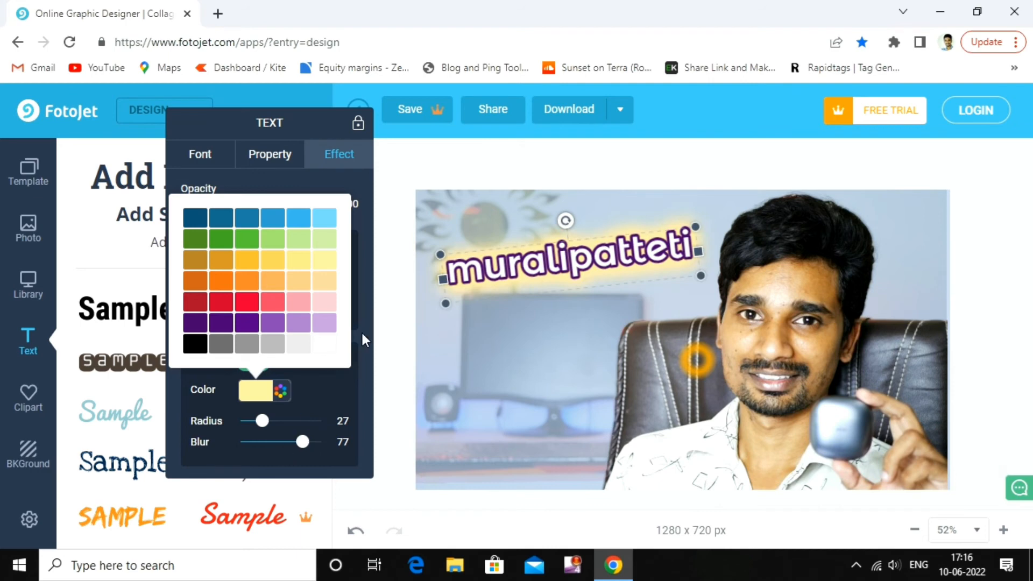
left_click(360, 375)
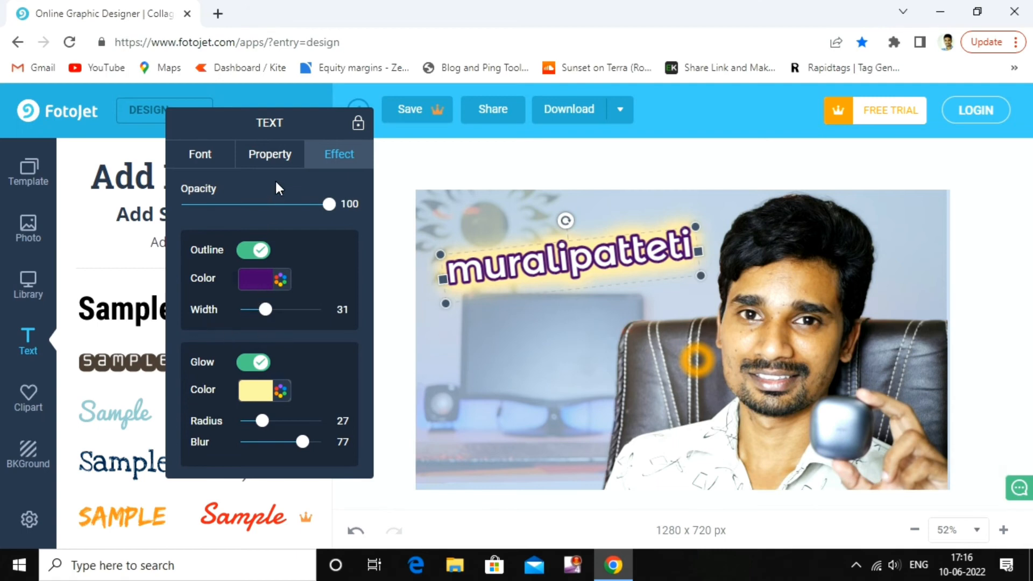
Check the text's layer and font settings, nudge it into final position, and deselect everything
left_click(267, 155)
left_click(207, 152)
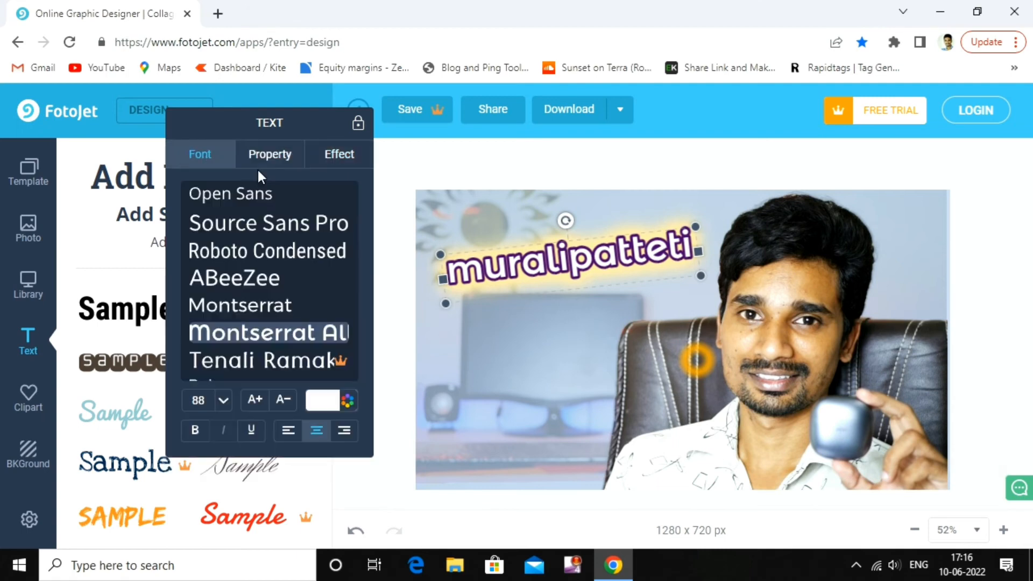
left_click(388, 175)
mouse_move(540, 267)
left_mouse_down()
mouse_move(534, 315)
mouse_move(547, 246)
mouse_move(536, 260)
left_mouse_up()
left_click(477, 362)
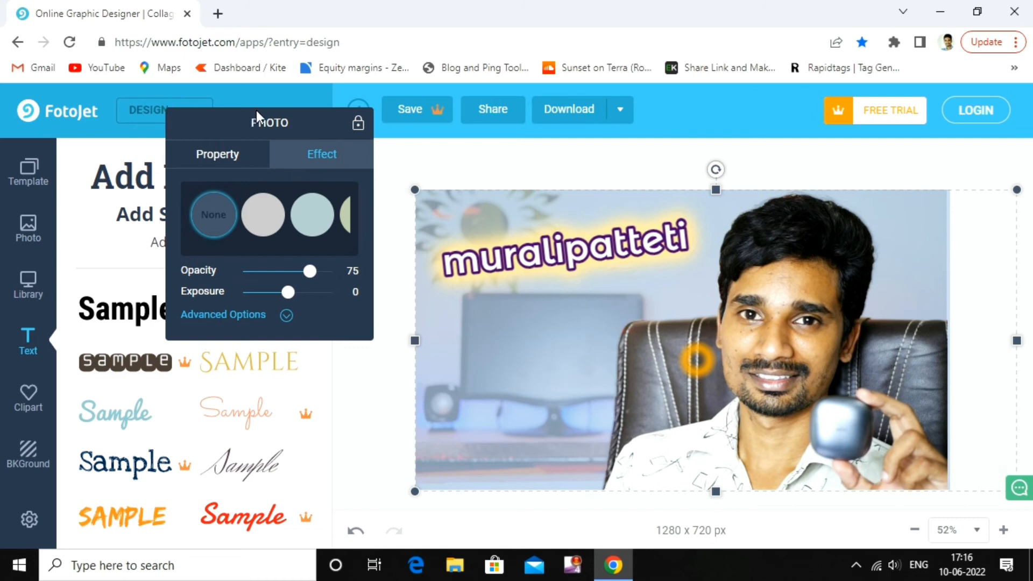
left_click(774, 90)
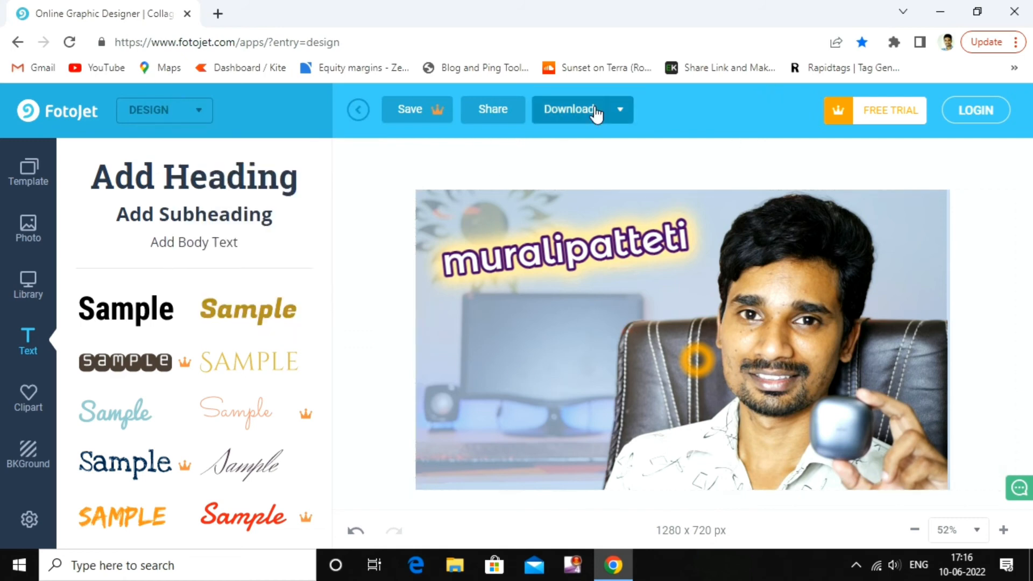
Download the thumbnail for free as the JPG file FotoJet.jpg
left_click(621, 113)
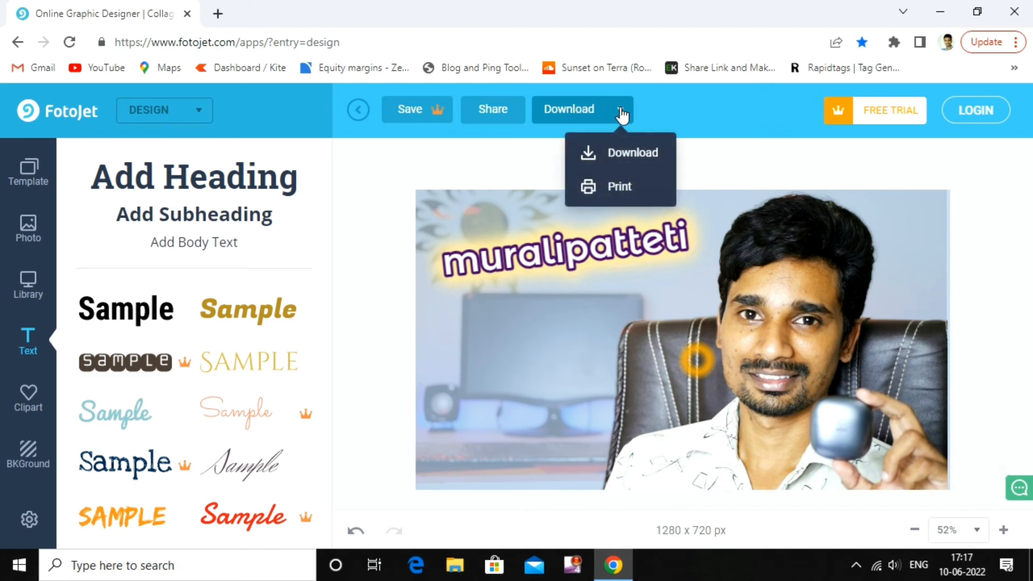
left_click(569, 114)
left_click(606, 213)
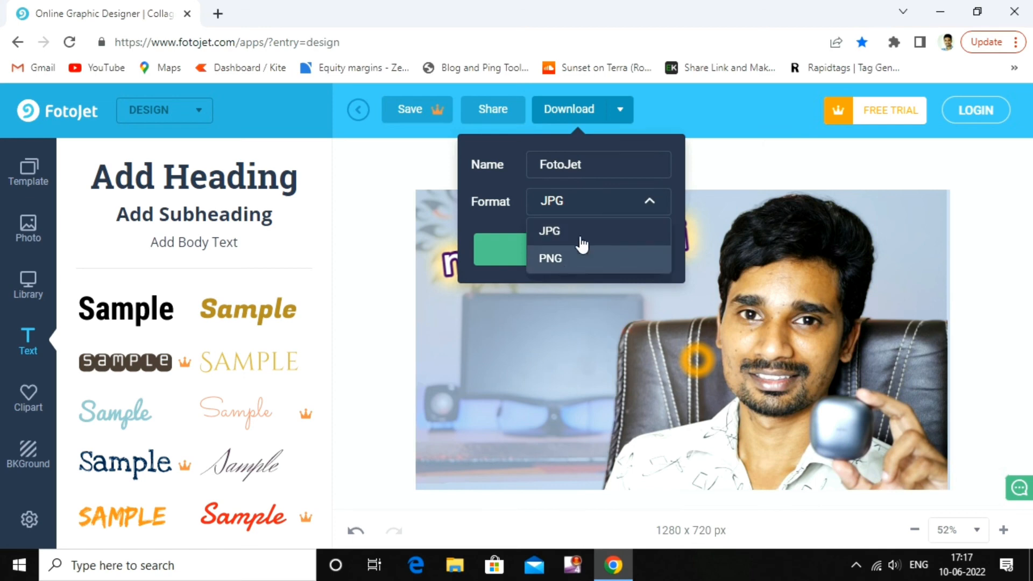
left_click(595, 218)
left_click(576, 256)
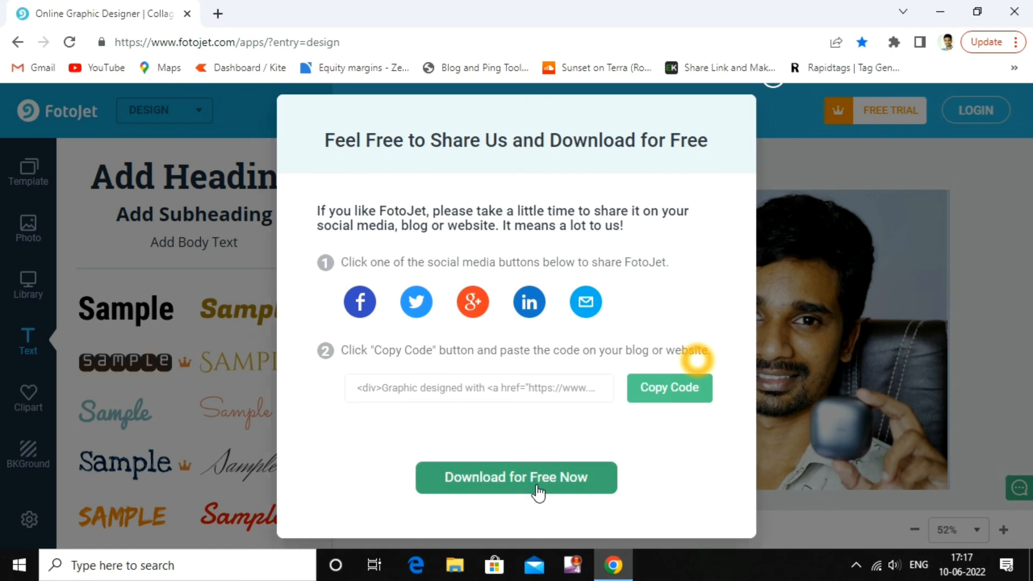
left_click(538, 492)
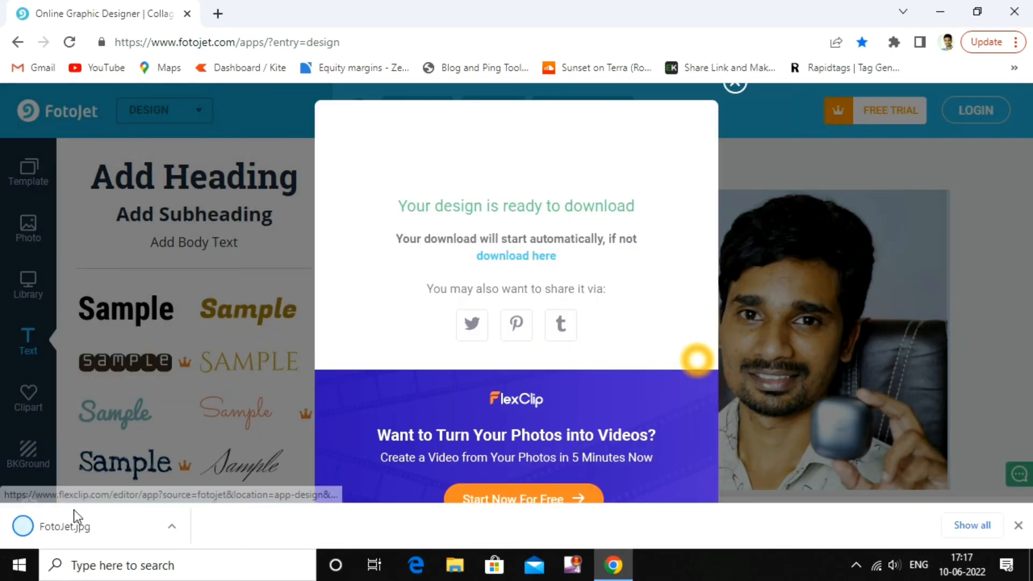
left_click(735, 86)
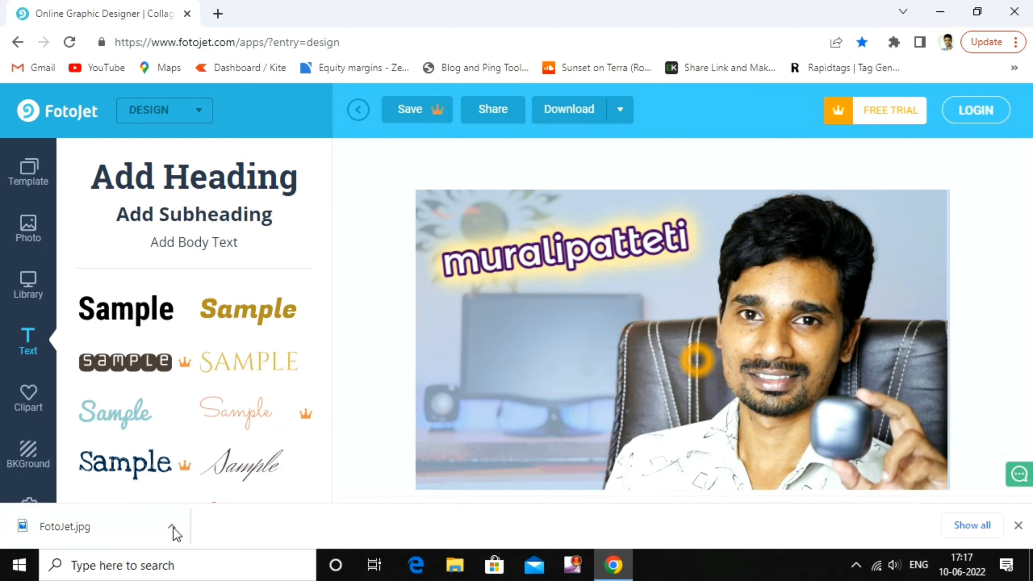
left_click(172, 528)
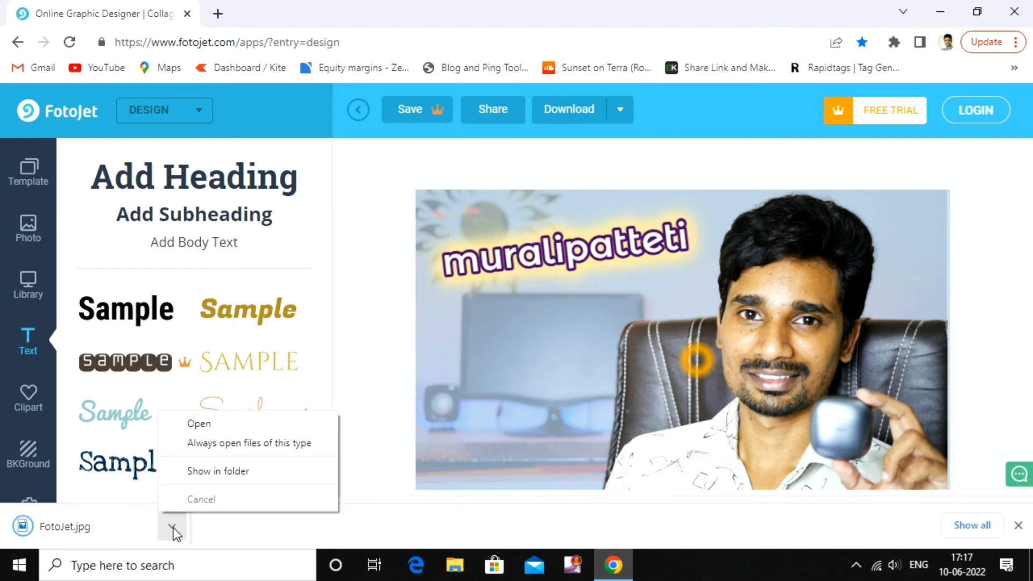
left_click(199, 472)
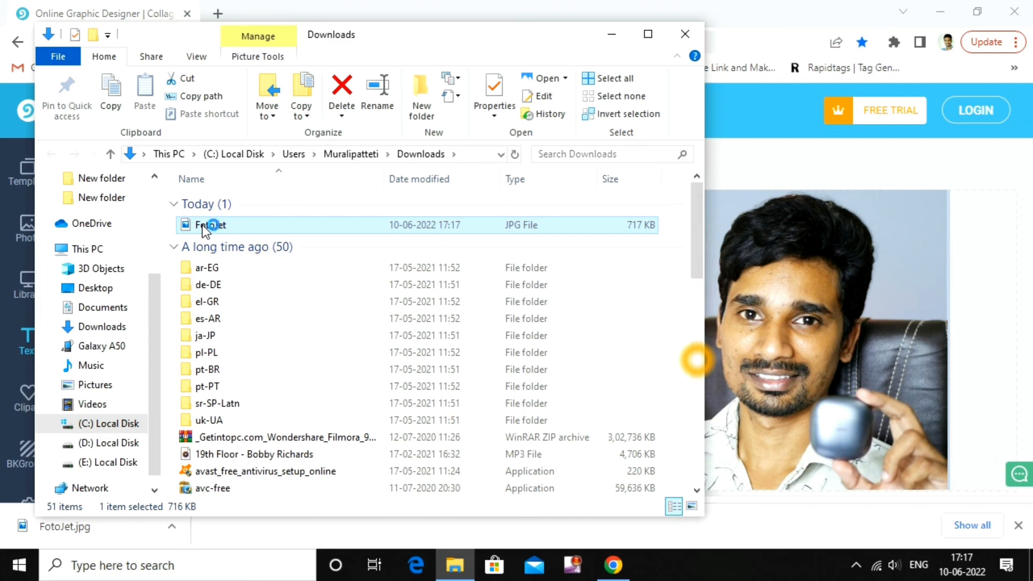
double_click(204, 226)
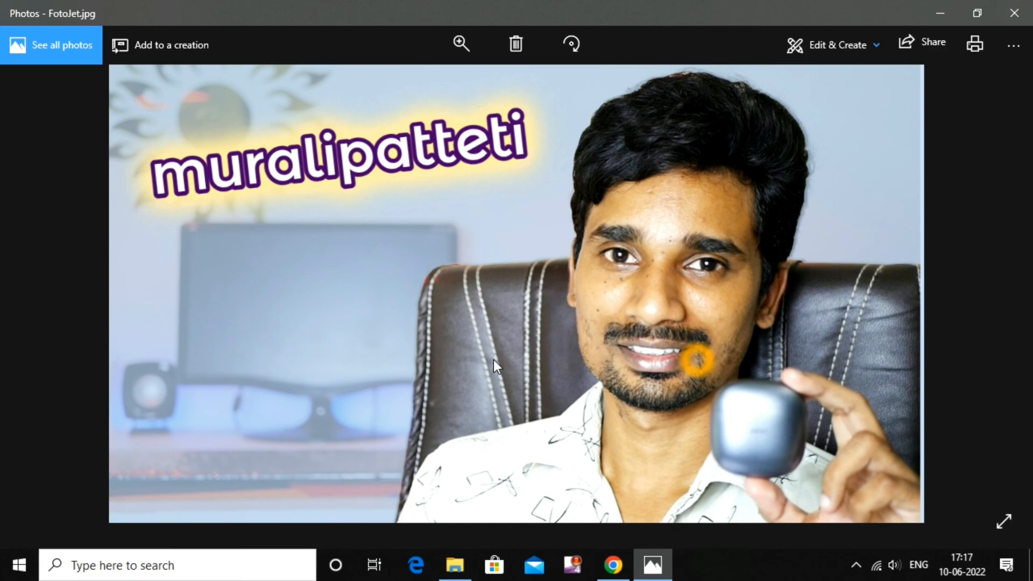
left_click(1014, 14)
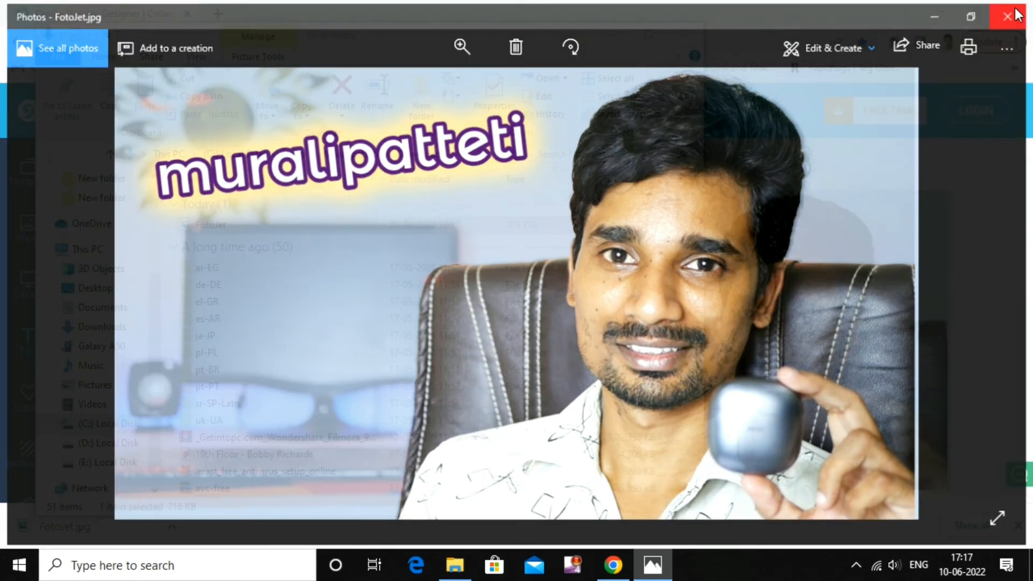
left_click(693, 35)
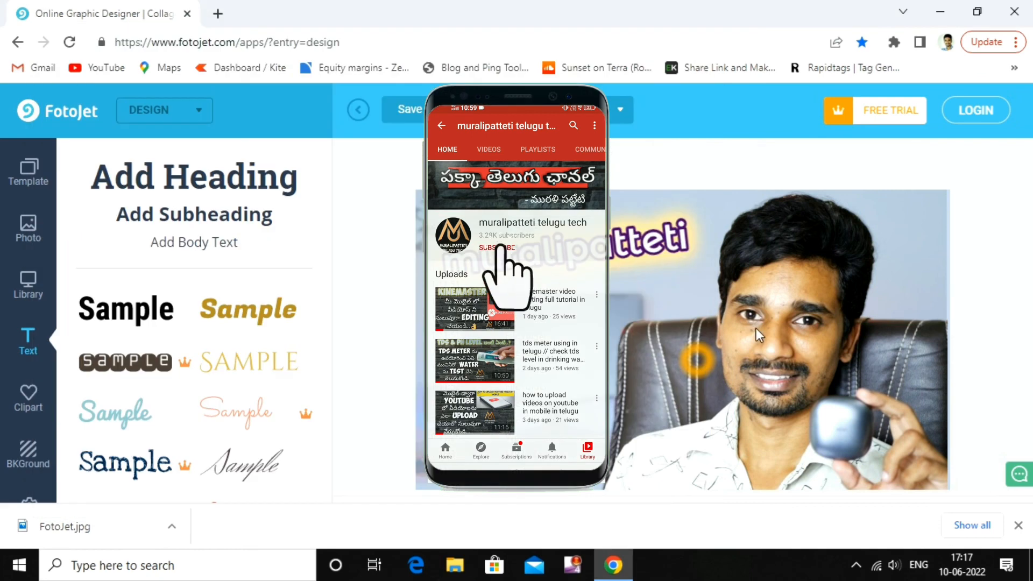